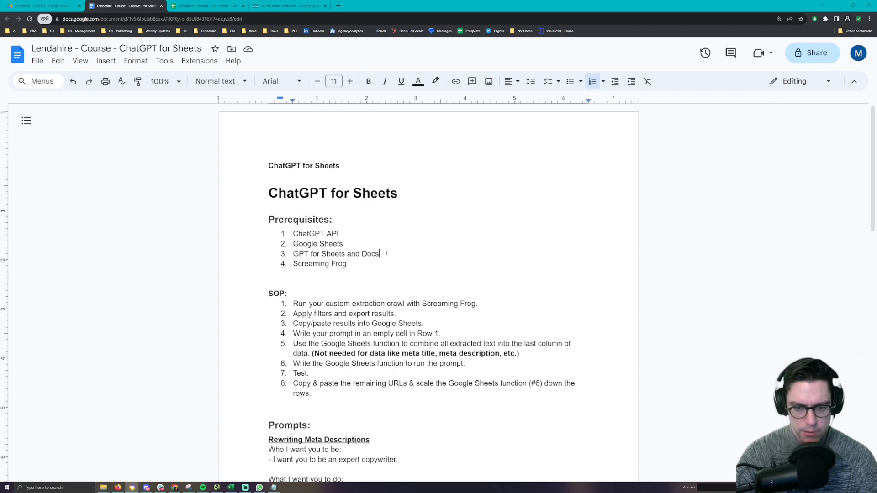
# Review the prerequisites list at the top of the ChatGPT for Sheets document, including the ChatGPT API item
pyautogui.click(372, 270)
pyautogui.click(381, 265)
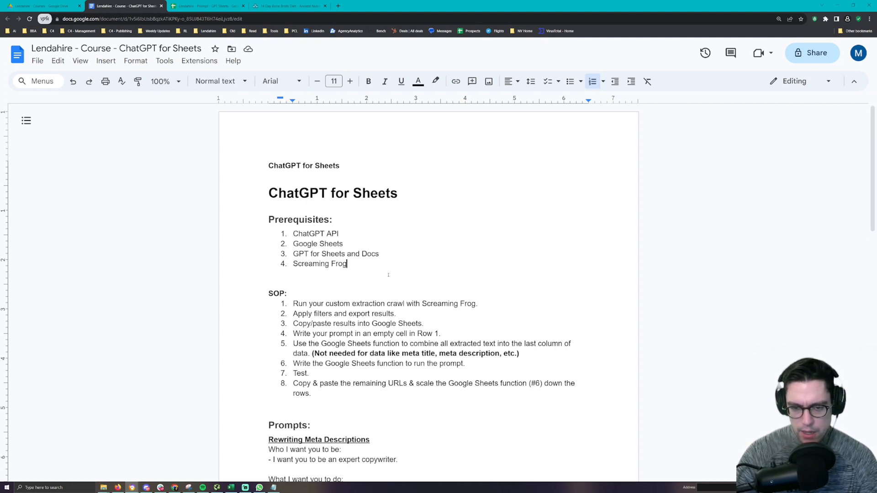
pyautogui.click(338, 393)
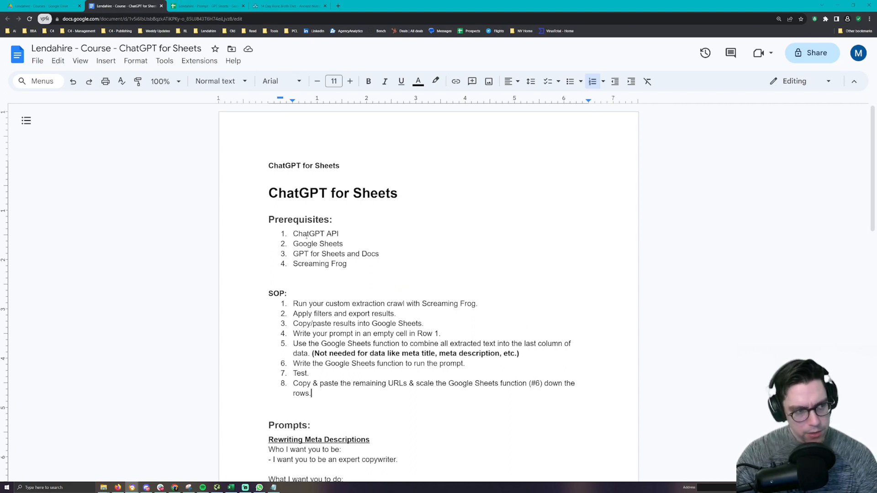
pyautogui.hotkey('ctrl', '+')
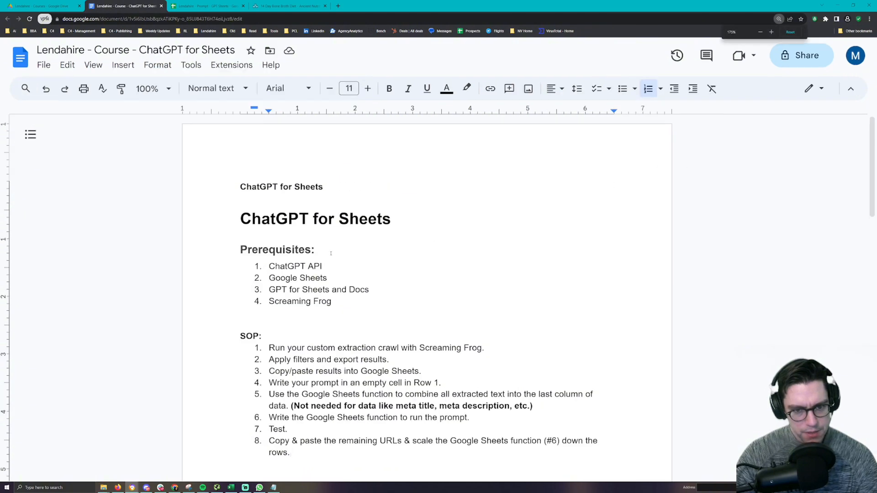
pyautogui.scroll(-1, 559, 182)
pyautogui.moveTo(323, 209); pyautogui.dragTo(267, 209)
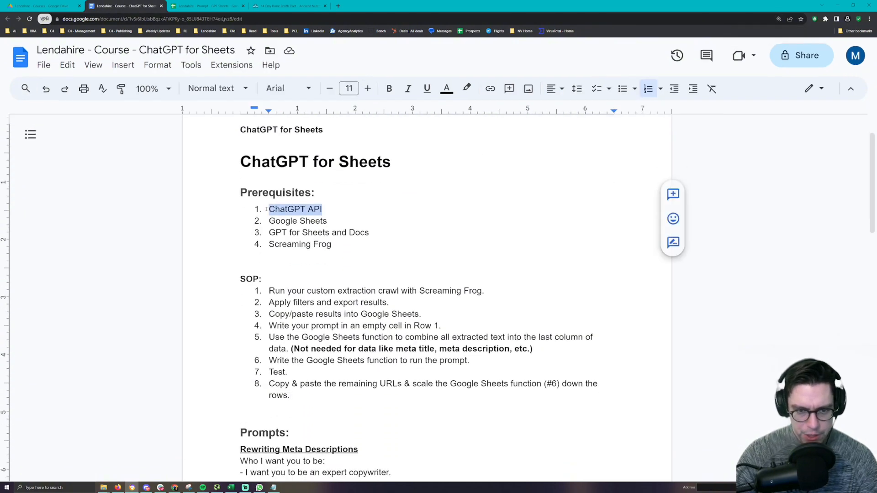
# Add "(Extension)" after "GPT for Sheets and Docs" in the prerequisites list
pyautogui.moveTo(328, 221); pyautogui.dragTo(387, 232)
pyautogui.click(363, 209)
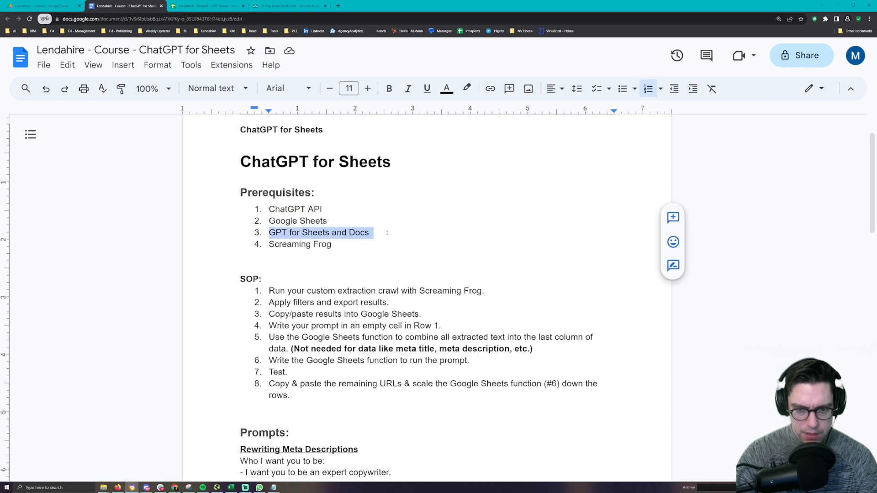
pyautogui.click(392, 233)
pyautogui.write('(Extension)')
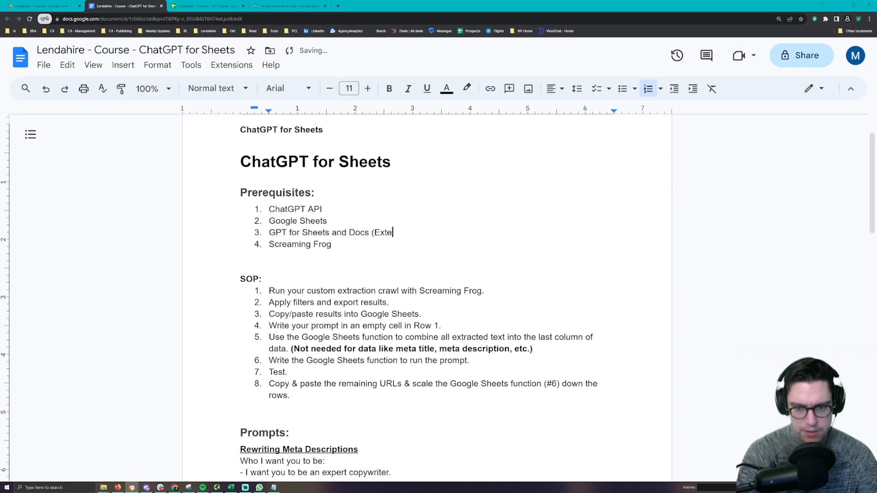
# Review the Screaming Frog prerequisite and read through the SOP steps, from running the custom extraction crawl to scaling the function down the rows
pyautogui.moveTo(333, 244); pyautogui.dragTo(268, 245)
pyautogui.click(346, 247)
pyautogui.moveTo(346, 247); pyautogui.dragTo(268, 245)
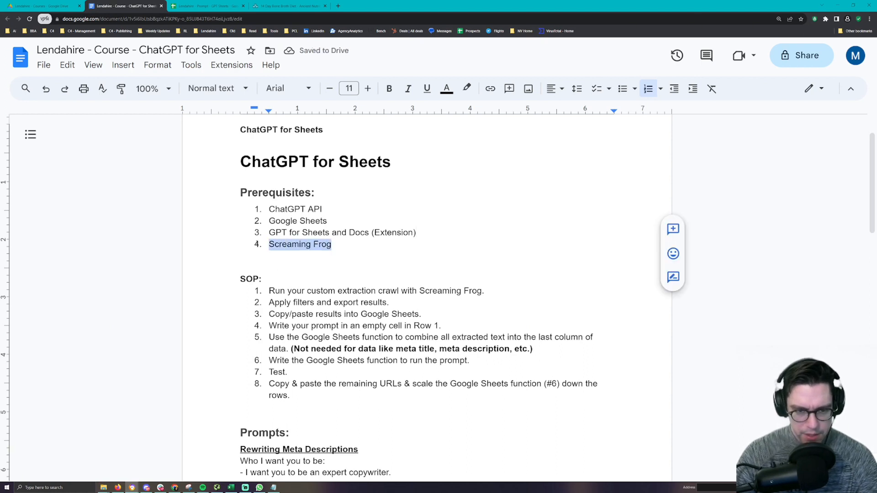
pyautogui.click(346, 244)
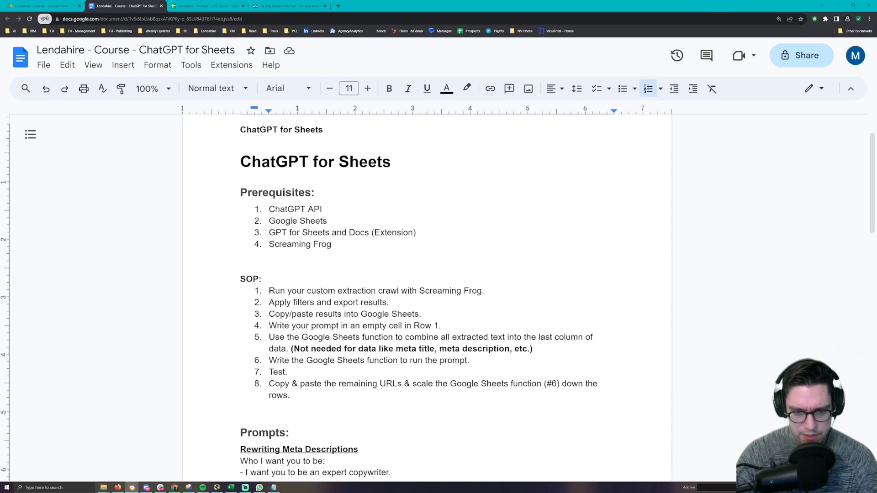
pyautogui.moveTo(270, 291); pyautogui.dragTo(487, 289)
pyautogui.click(494, 289)
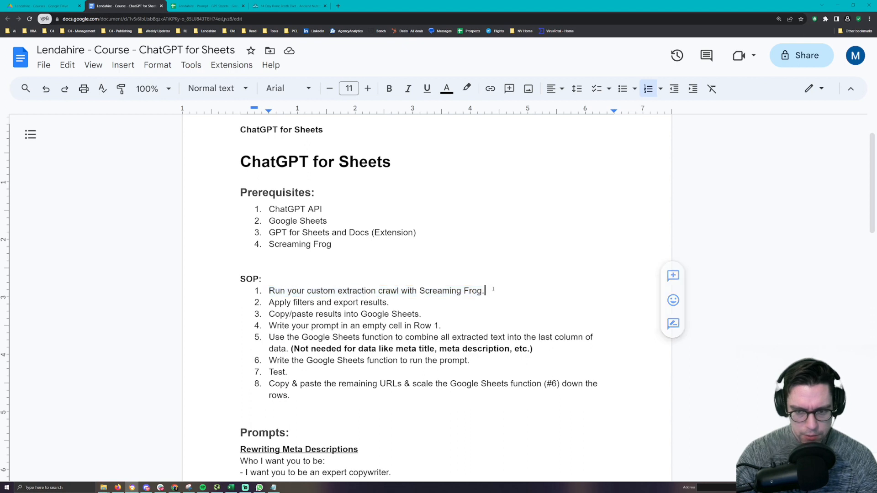
pyautogui.moveTo(269, 302); pyautogui.dragTo(400, 302)
pyautogui.click(400, 302)
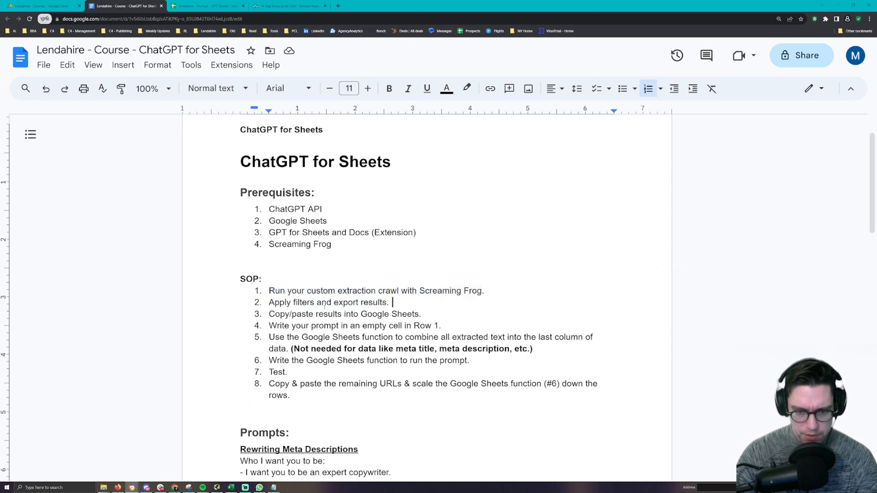
pyautogui.moveTo(260, 315); pyautogui.dragTo(433, 314)
pyautogui.click(433, 314)
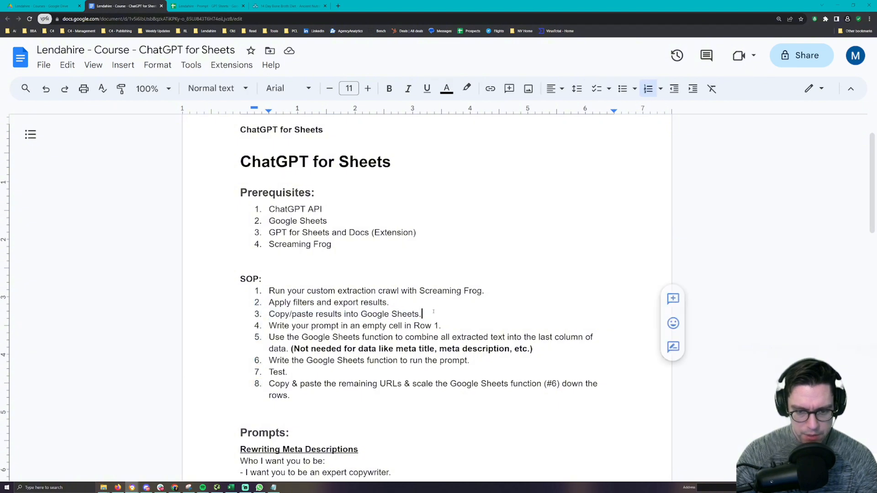
pyautogui.moveTo(270, 325); pyautogui.dragTo(448, 325)
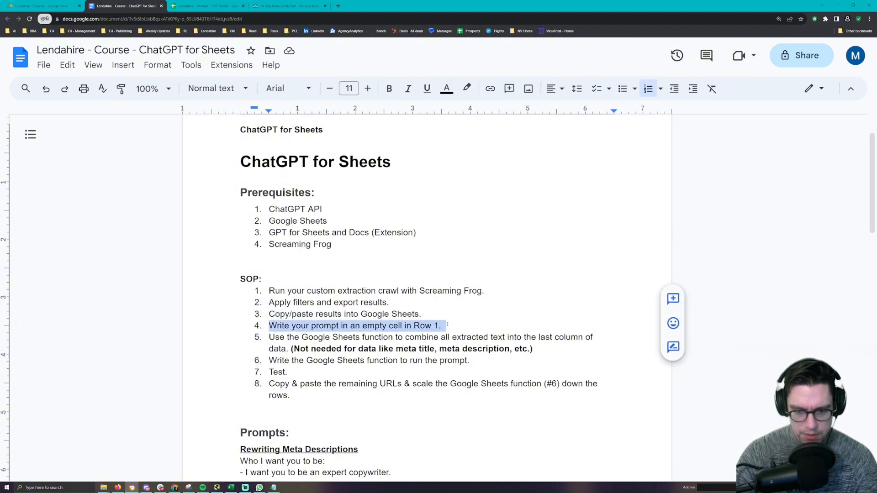
pyautogui.click(451, 325)
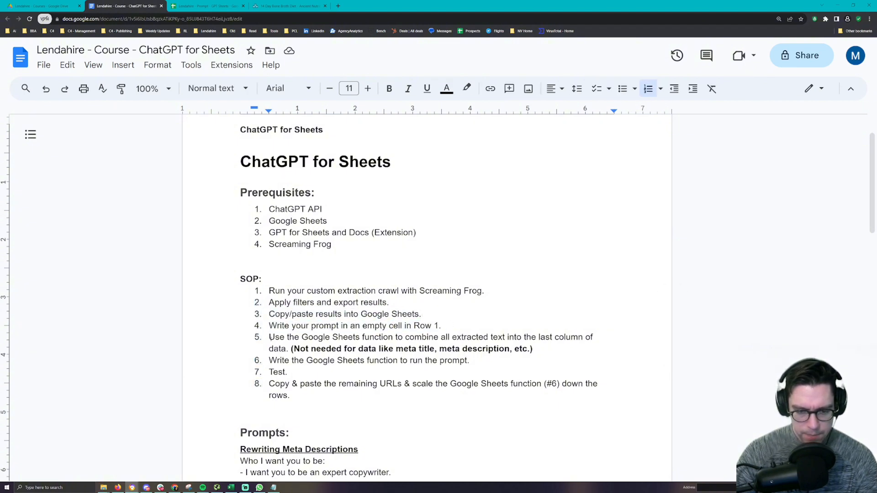
pyautogui.moveTo(270, 338); pyautogui.dragTo(499, 338)
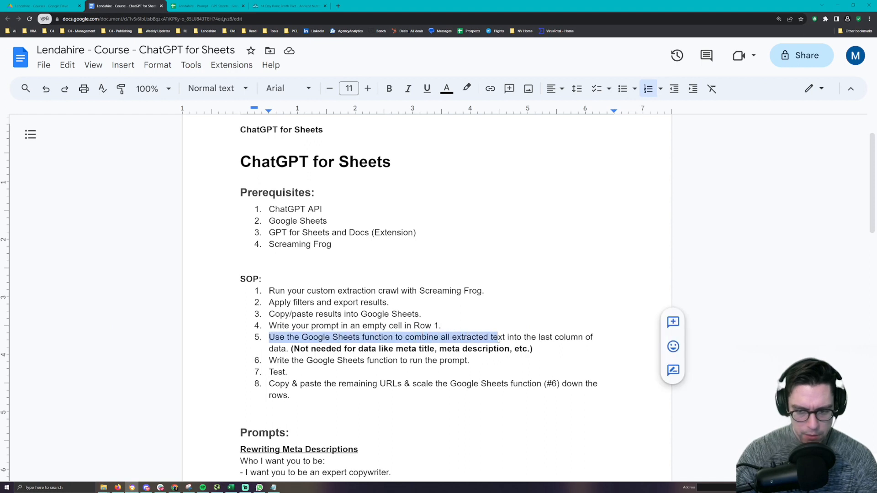
pyautogui.click(455, 349)
pyautogui.moveTo(269, 361); pyautogui.dragTo(477, 361)
pyautogui.press('Right')
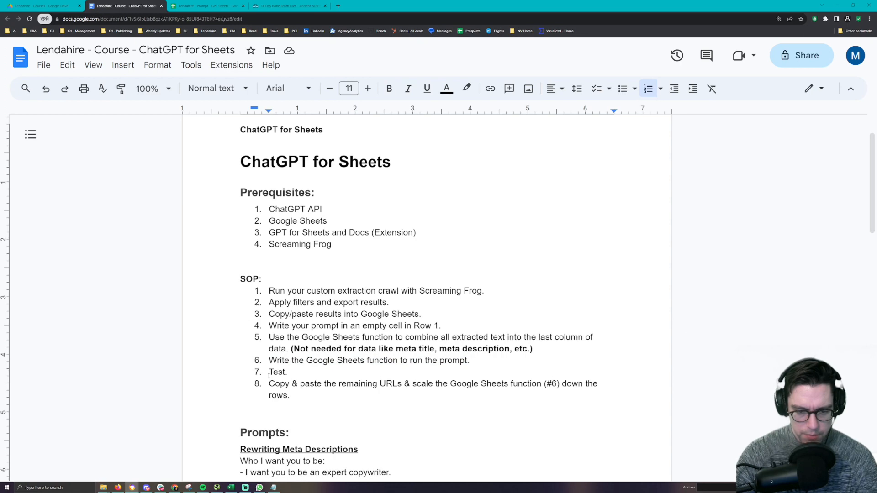
pyautogui.moveTo(269, 373); pyautogui.dragTo(291, 396)
pyautogui.click(370, 364)
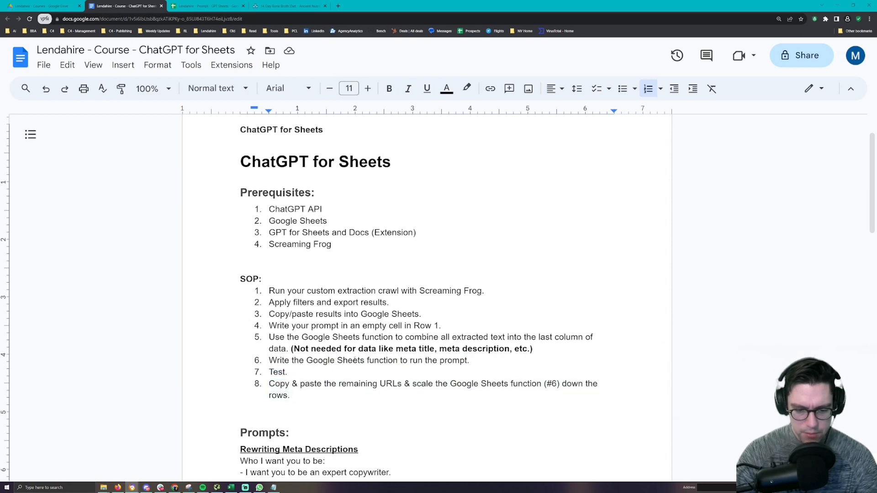
# Examine the prompts for rewriting meta descriptions and product content, and the GPT formula under Excel Functions
pyautogui.scroll(-5, 370, 364)
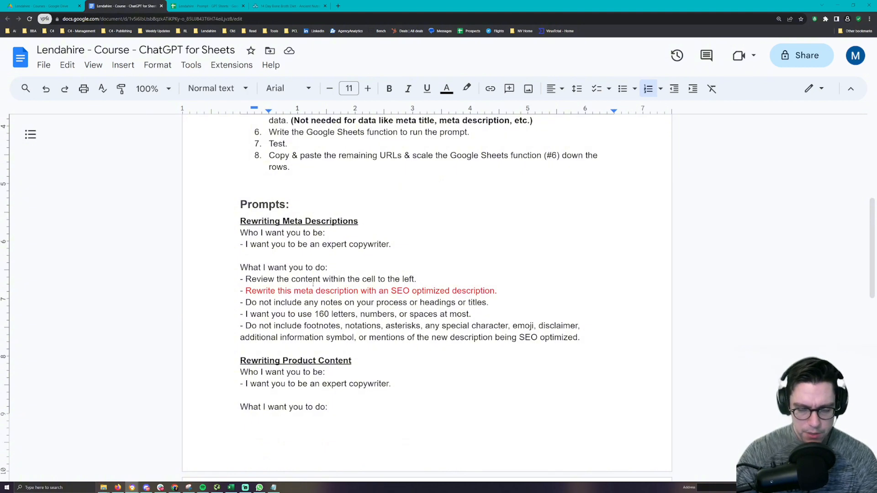
pyautogui.scroll(-8, 357, 250)
pyautogui.moveTo(241, 282); pyautogui.dragTo(302, 298)
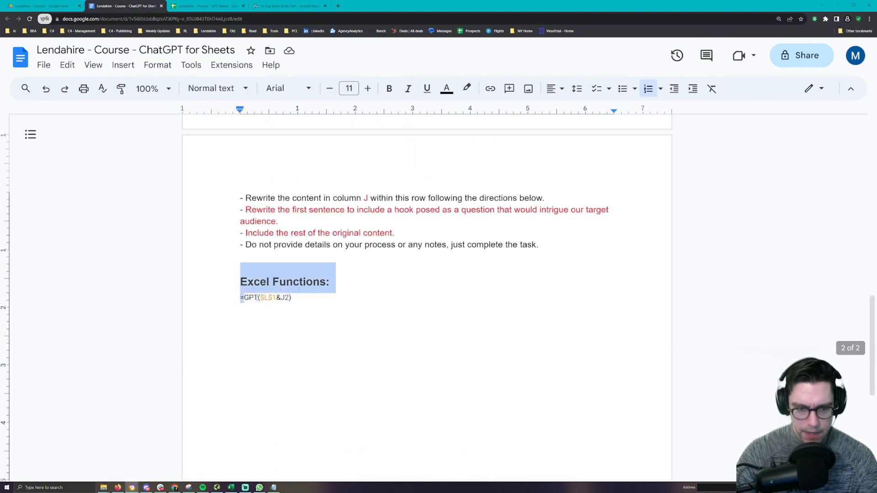
pyautogui.scroll(-1, 320, 295)
pyautogui.click(282, 241)
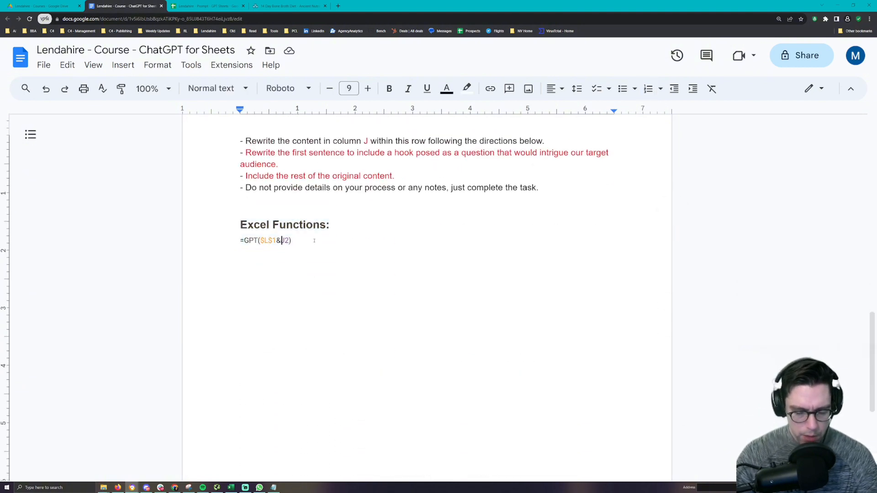
pyautogui.scroll(13, 314, 243)
pyautogui.scroll(-10, 315, 261)
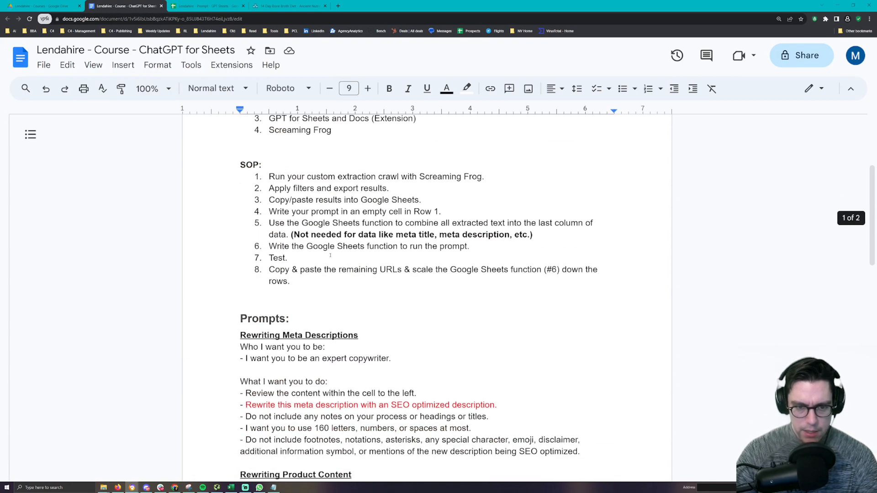
pyautogui.scroll(-4, 315, 261)
pyautogui.scroll(15, 288, 223)
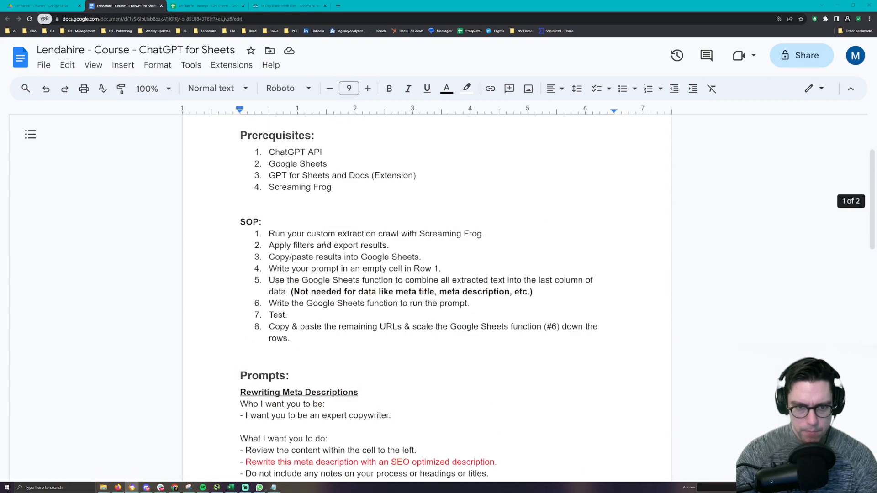
# Switch to Screaming Frog and open the Custom Extraction settings in the crawl configuration
pyautogui.hotkey('alt', 'Tab')
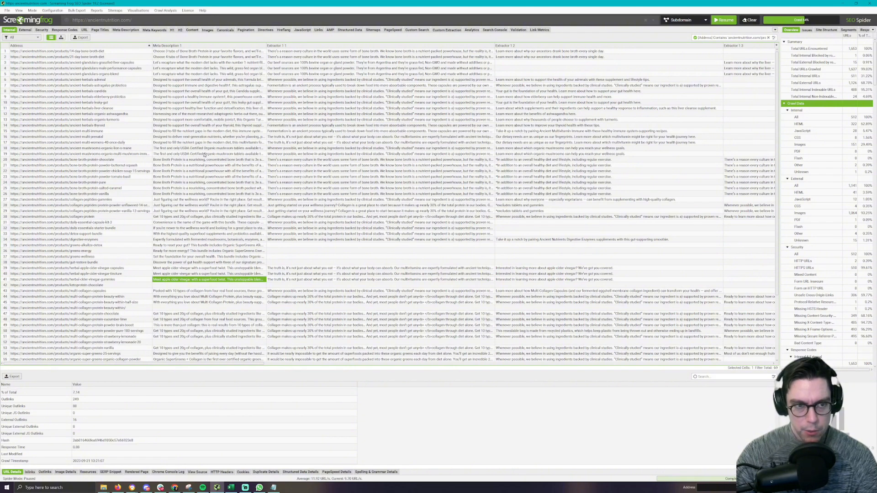
pyautogui.click(53, 10)
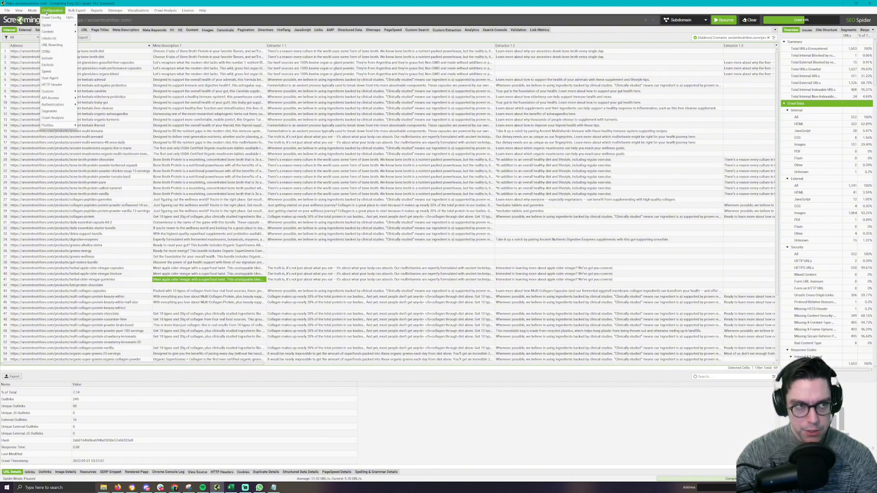
pyautogui.click(175, 81)
pyautogui.click(52, 10)
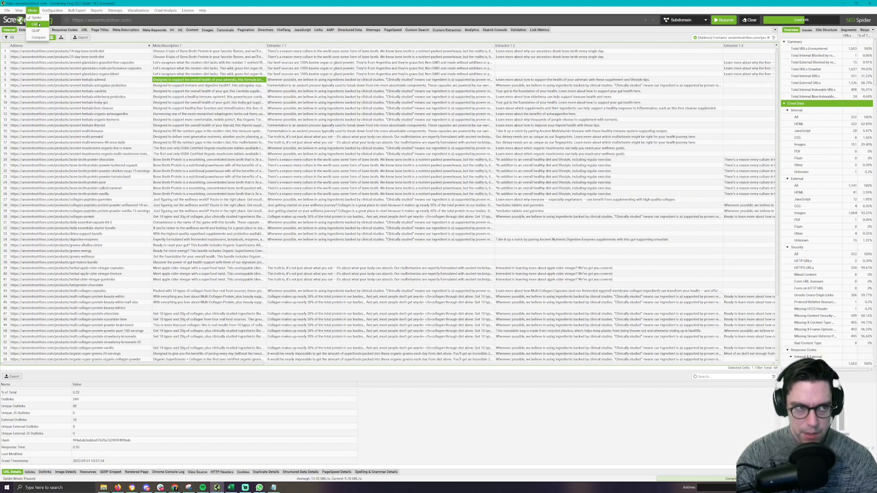
pyautogui.click(233, 63)
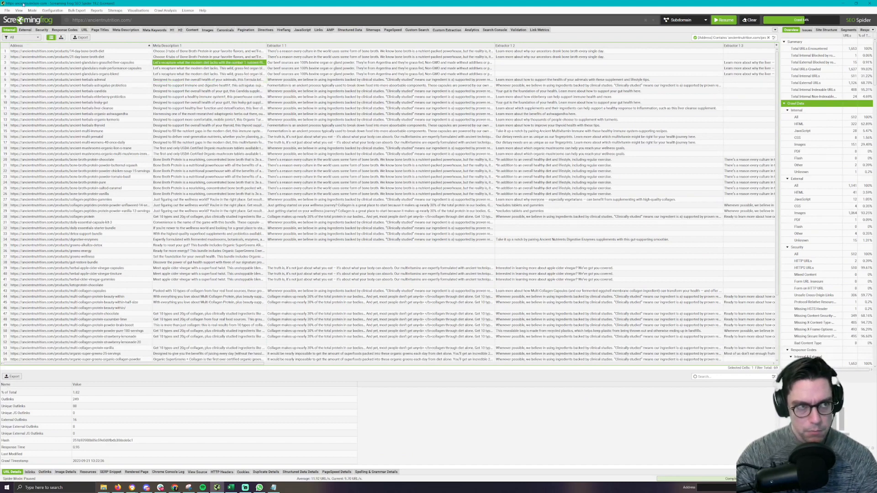
pyautogui.click(46, 10)
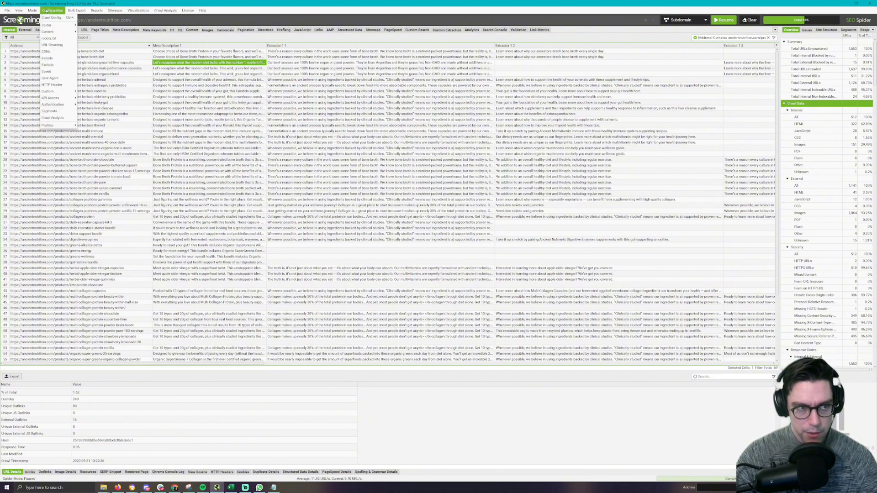
pyautogui.moveTo(65, 92)
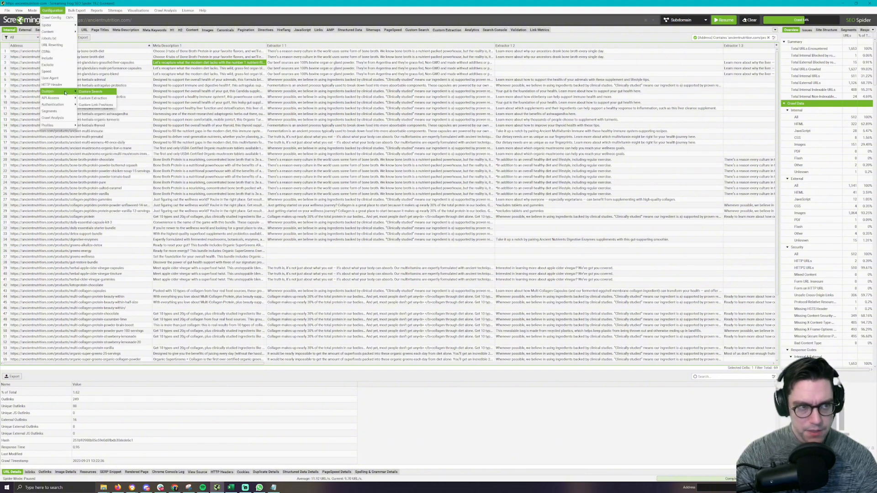
pyautogui.click(93, 98)
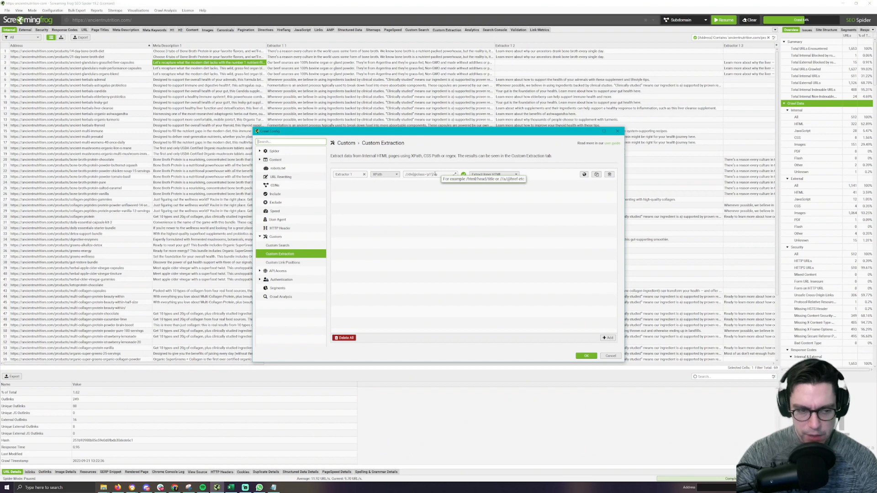
pyautogui.click(585, 175)
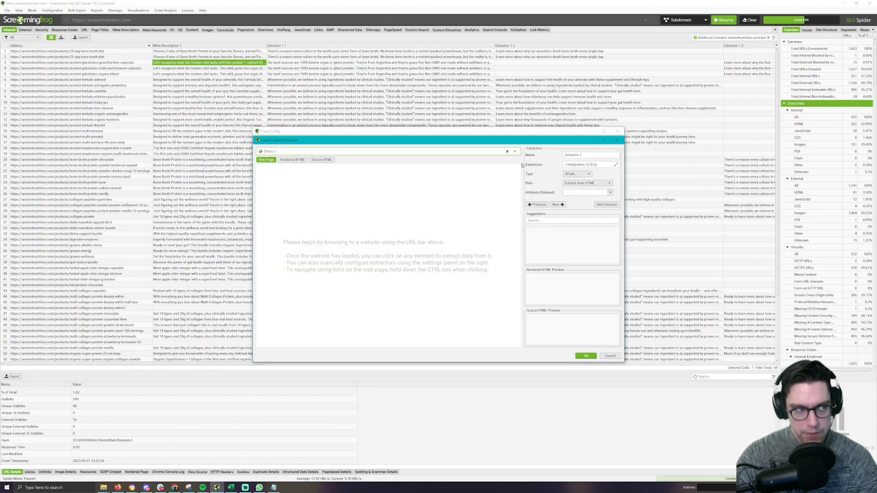
pyautogui.hotkey('alt', 'Tab')
pyautogui.hotkey('alt', 'shift', 'Tab')
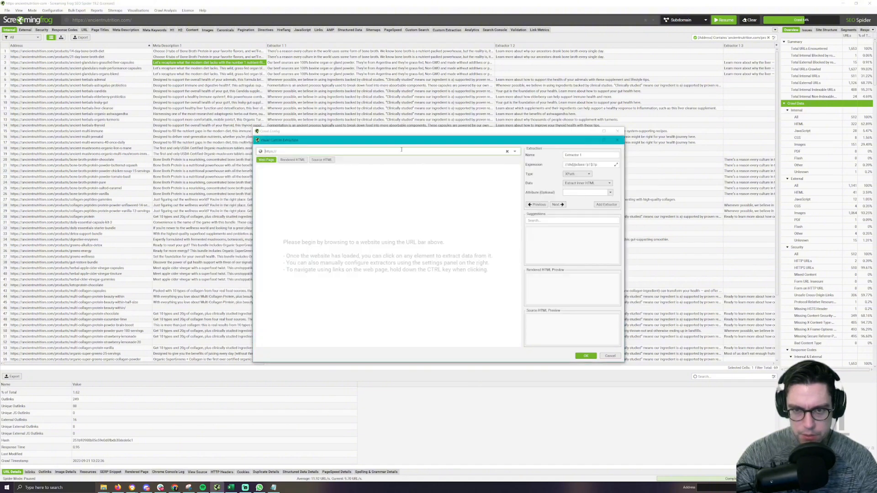
pyautogui.write('lendahire.com')
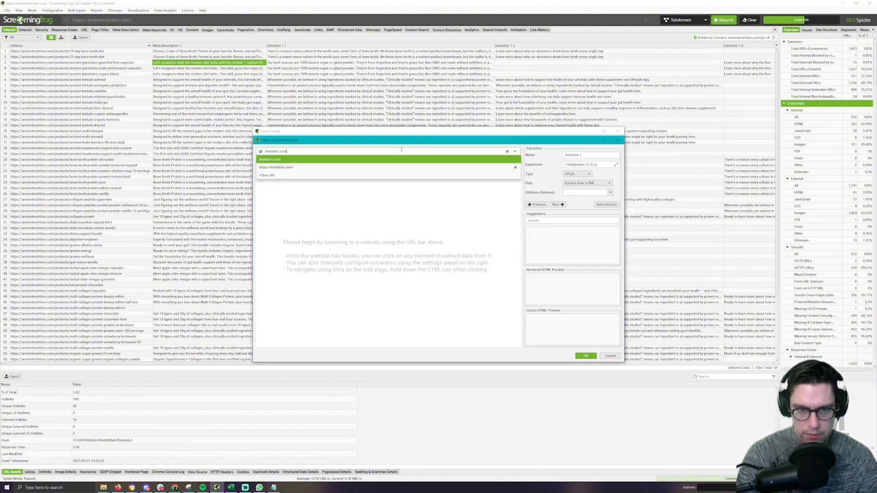
pyautogui.click(339, 168)
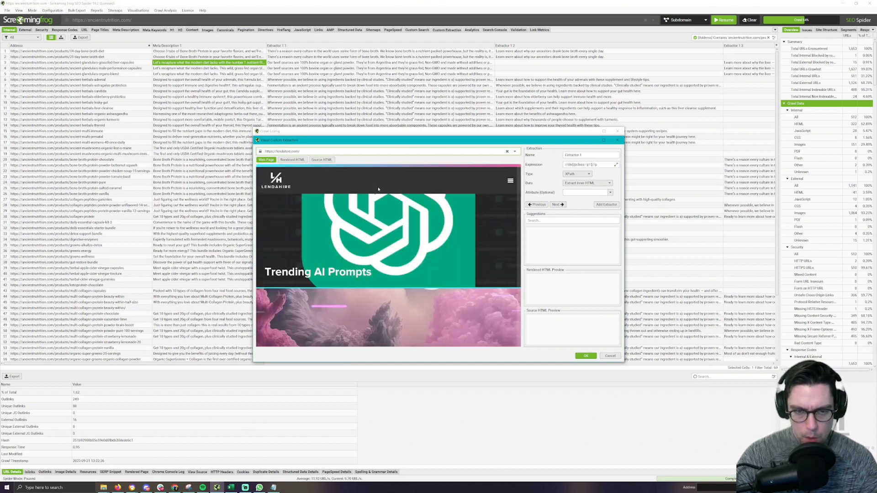
# Maximize the visual extraction window and pick the "Trending AI Prompts for Marketers" heading as the element to extract with XPath //h2
pyautogui.click(603, 141)
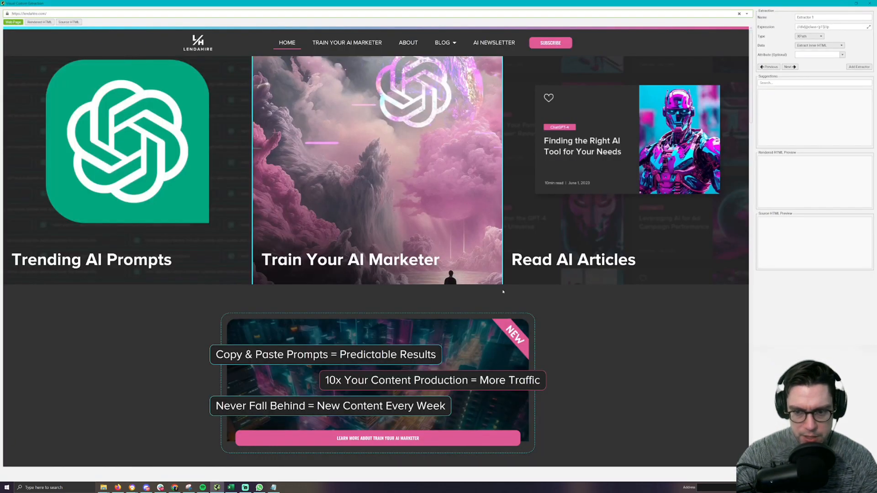
pyautogui.scroll(-2, 491, 253)
pyautogui.scroll(-5, 492, 254)
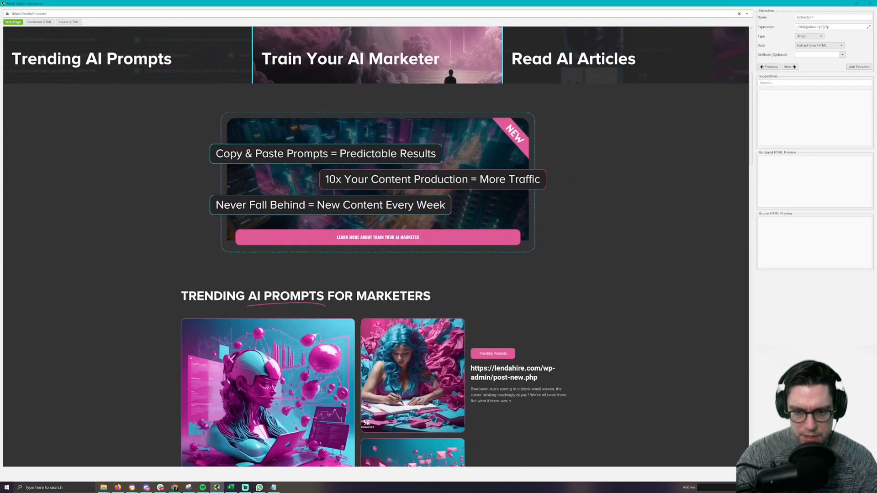
pyautogui.click(424, 304)
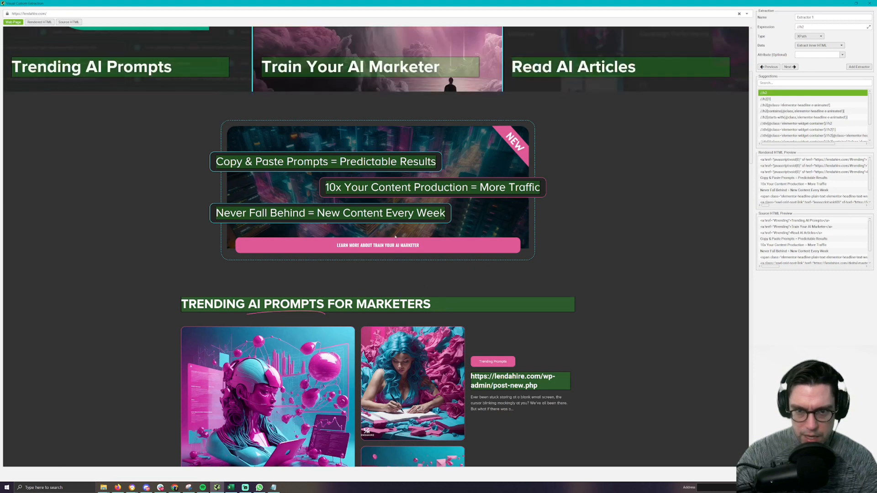
# Pick the "M-F I release prompts to help make your marketing life easier." paragraph as the element to extract
pyautogui.scroll(-3, 395, 237)
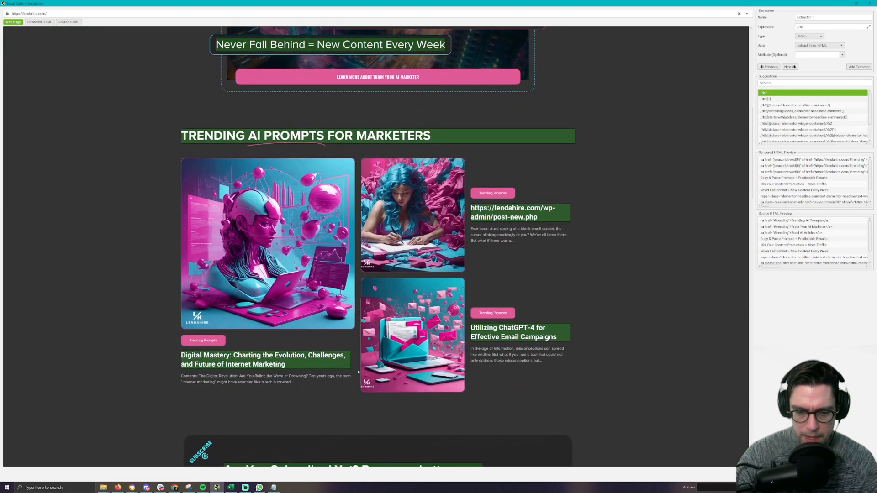
pyautogui.scroll(-3, 532, 273)
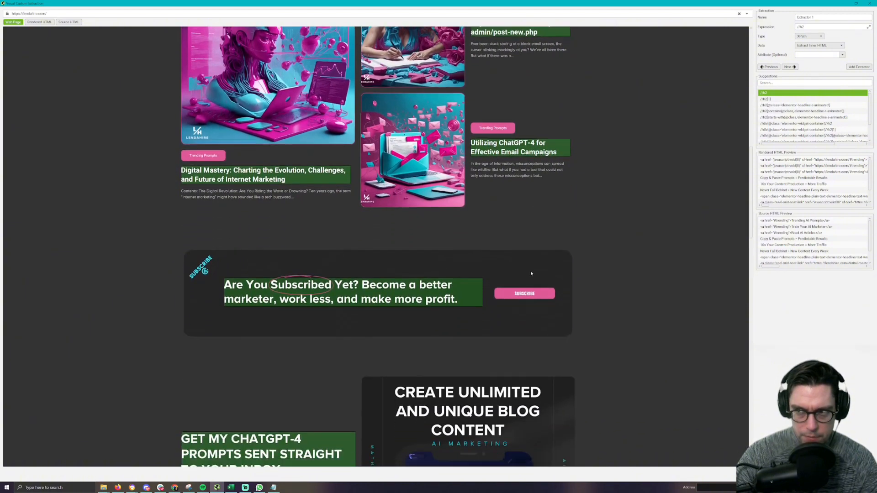
pyautogui.scroll(-4, 532, 273)
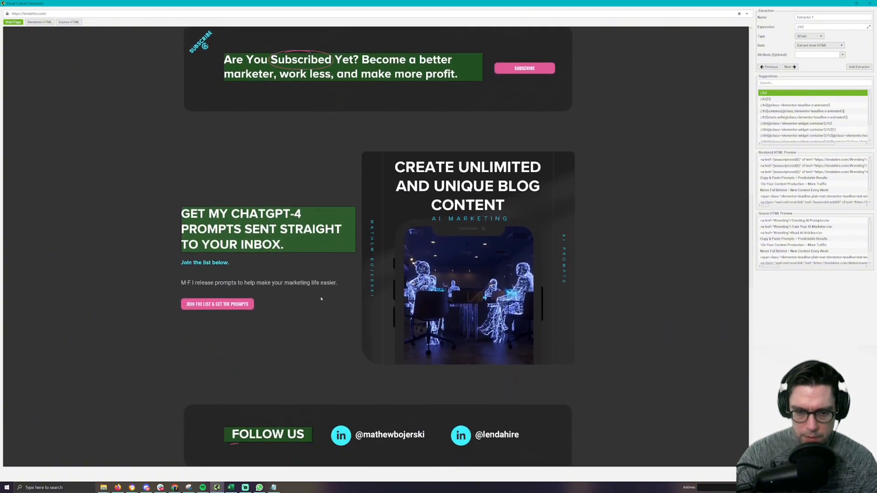
pyautogui.click(321, 265)
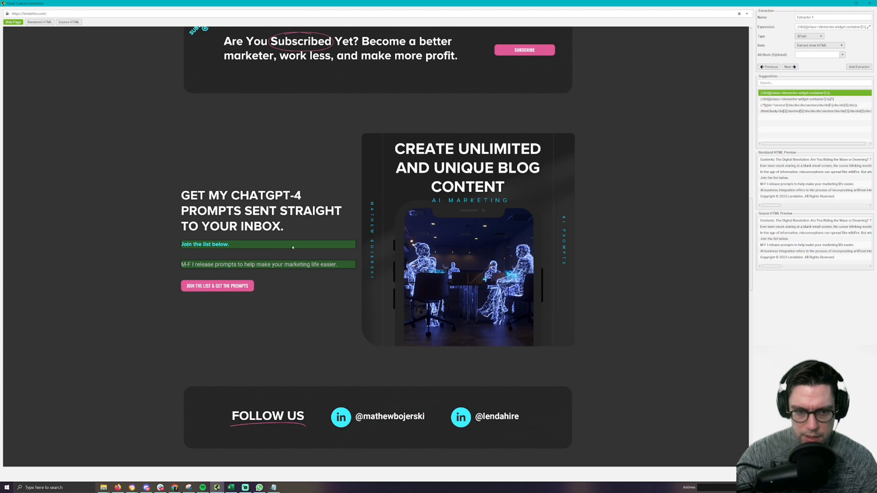
# Discard the visual extraction selection and close the crawl configuration to return to the crawl results
pyautogui.click(856, 3)
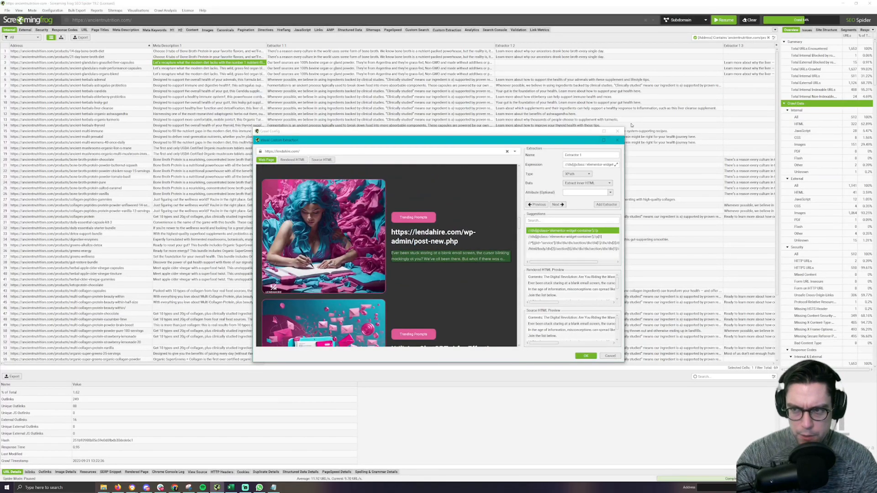
pyautogui.click(618, 141)
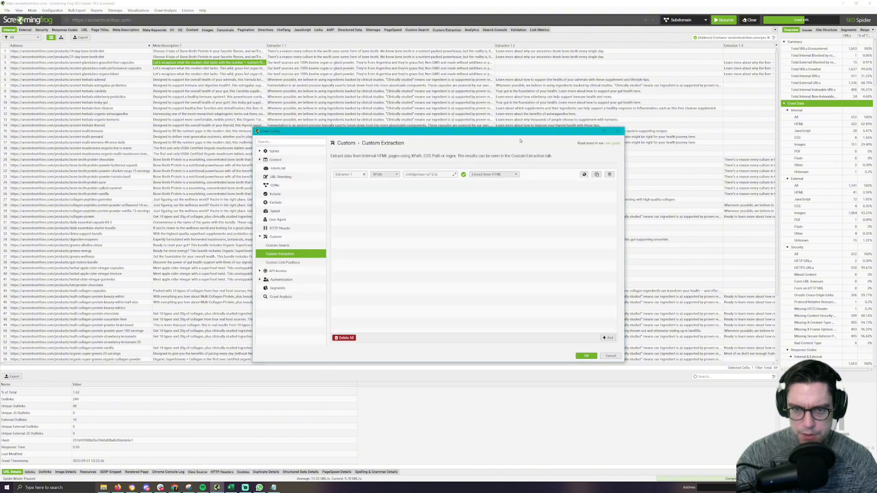
pyautogui.click(618, 131)
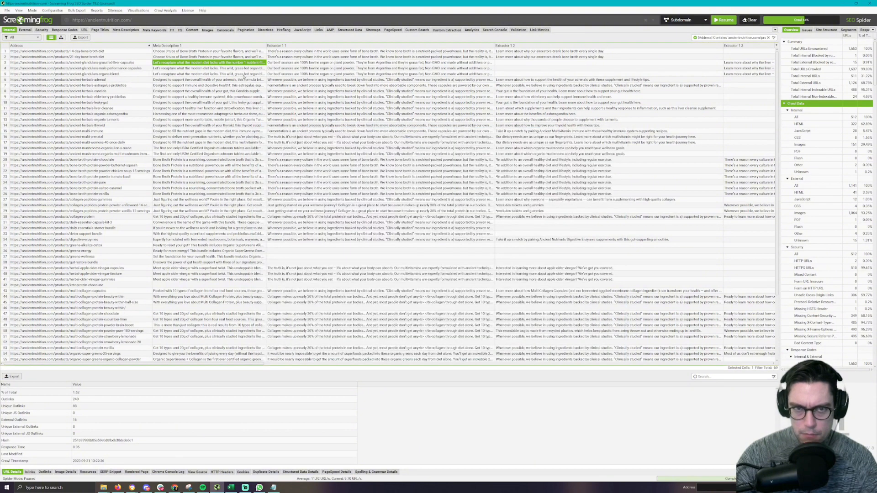
# Find the first crawled URL, switch to its 14 Day Bone Broth Diet page in Chrome, and examine the "Good Health Begins with Broth" paragraph
pyautogui.click(210, 51)
pyautogui.click(111, 52)
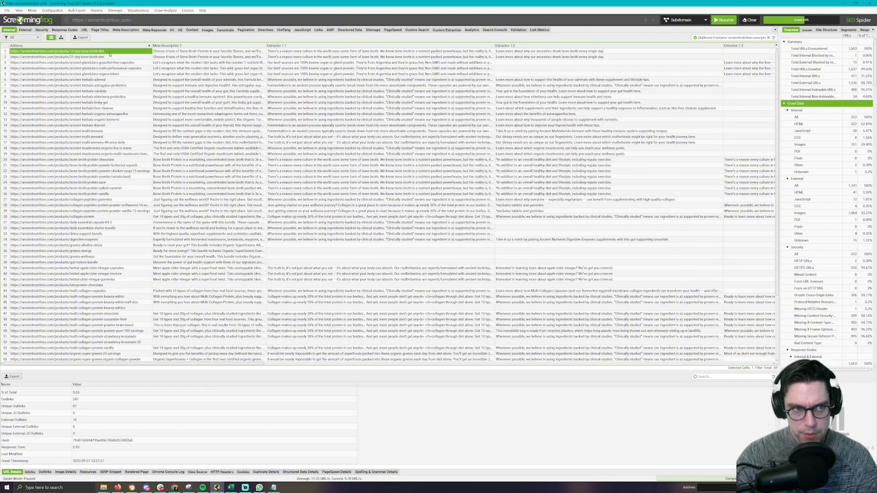
pyautogui.hotkey('alt', 'Tab')
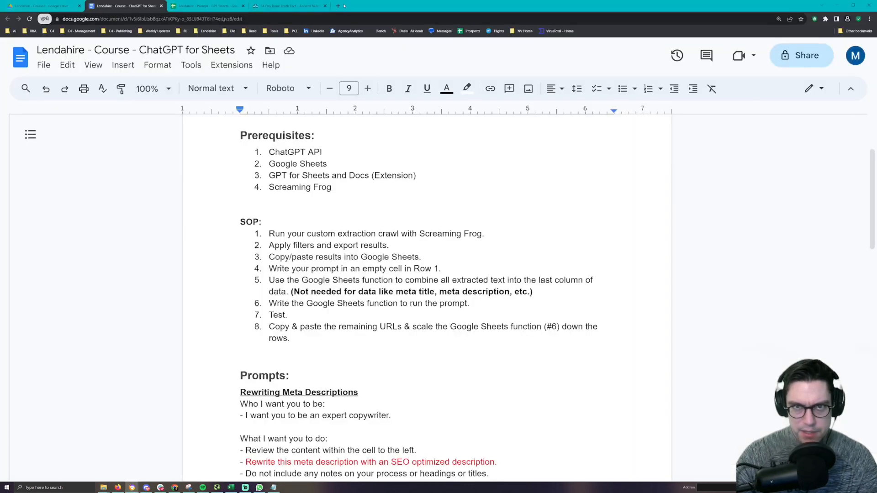
pyautogui.click(306, 3)
pyautogui.scroll(-12, 538, 190)
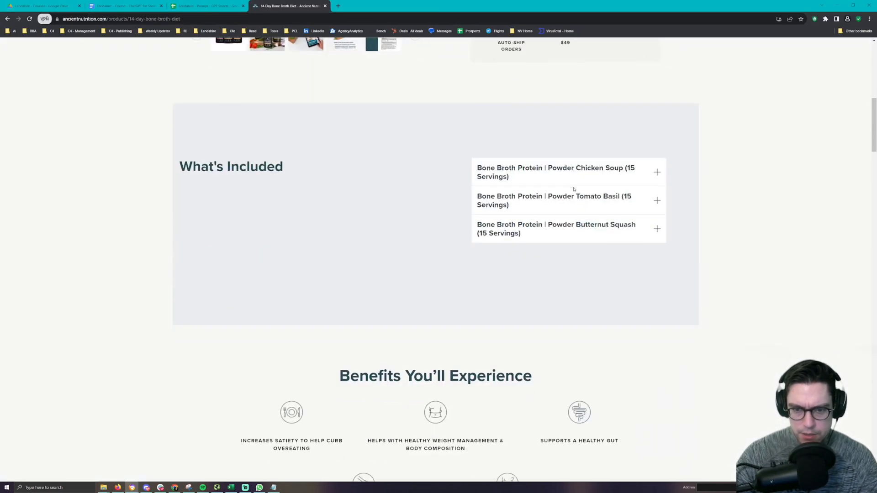
pyautogui.scroll(-10, 538, 191)
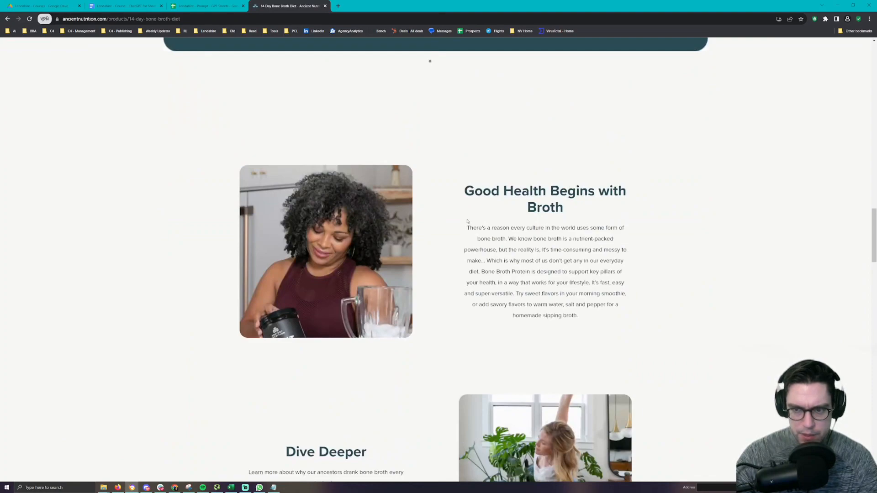
pyautogui.moveTo(467, 221); pyautogui.dragTo(580, 316)
# Examine the "Dive Deeper" text and the Frequently Asked Questions section on the product page
pyautogui.scroll(-6, 503, 229)
pyautogui.scroll(1, 503, 228)
pyautogui.scroll(-5, 321, 150)
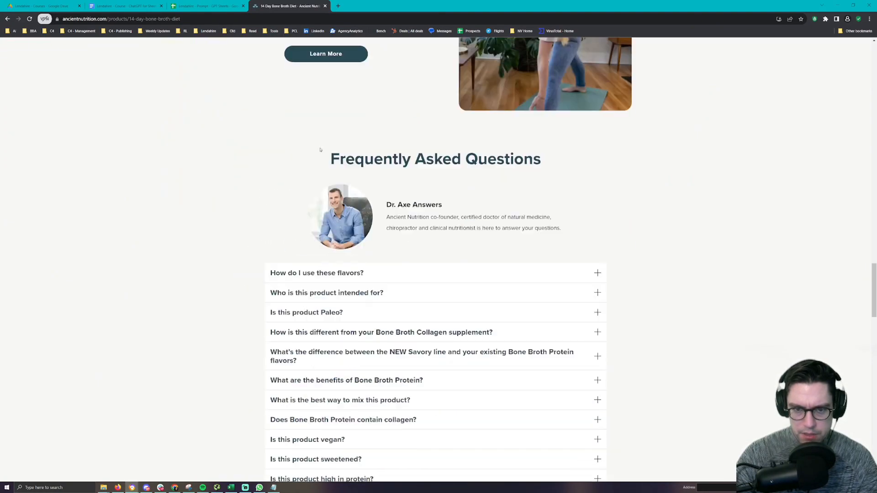
pyautogui.scroll(5, 320, 150)
pyautogui.moveTo(249, 243); pyautogui.dragTo(338, 255)
pyautogui.scroll(5, 525, 185)
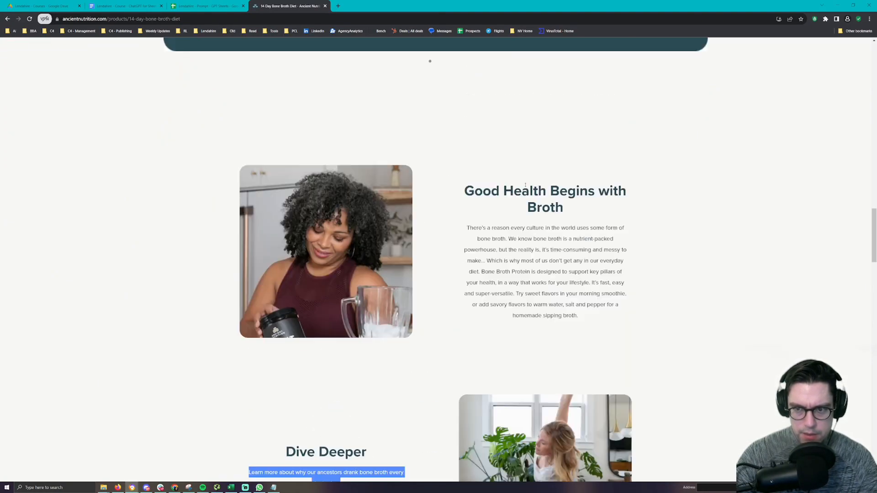
# Switch back to Screaming Frog and compare the extracted page text in the Extractor 1 1 and Extractor 1 2 columns
pyautogui.hotkey('alt', 'Tab')
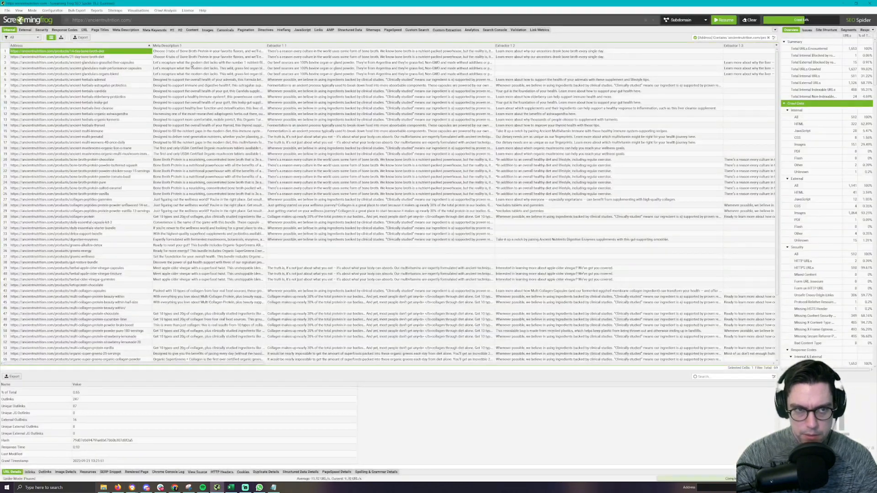
pyautogui.click(504, 52)
pyautogui.click(436, 52)
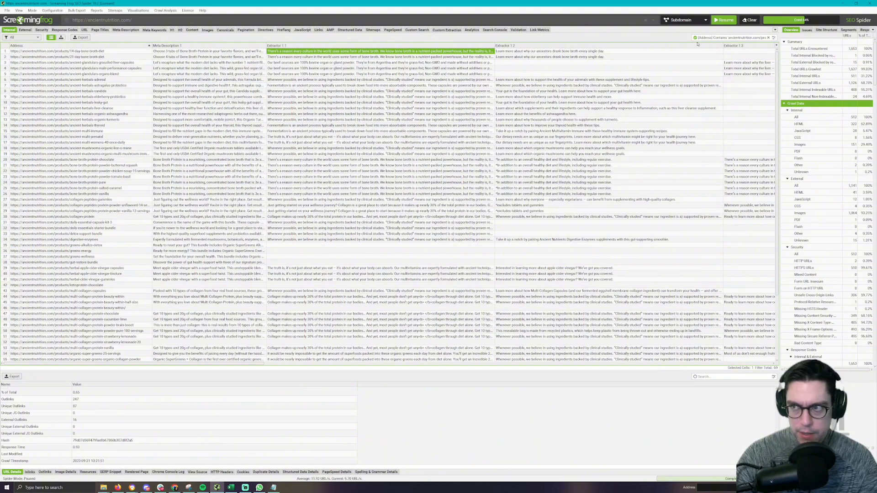
pyautogui.hotkey('alt', 'Tab')
pyautogui.hotkey('alt', 'Tab')
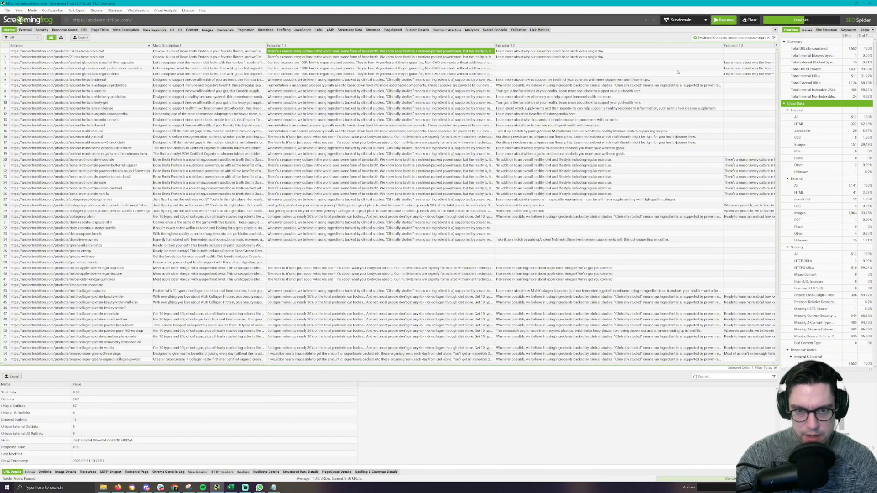
pyautogui.moveTo(320, 74); pyautogui.dragTo(598, 177)
pyautogui.click(374, 68)
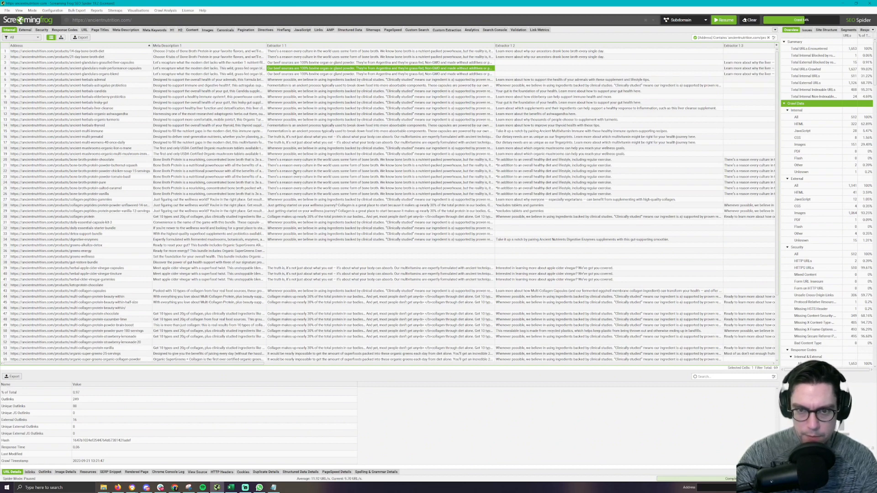
# Examine the advanced table search condition filtering Address by Contains ancientnutrition.com/products/ and its operator options, and close it without changes
pyautogui.click(774, 38)
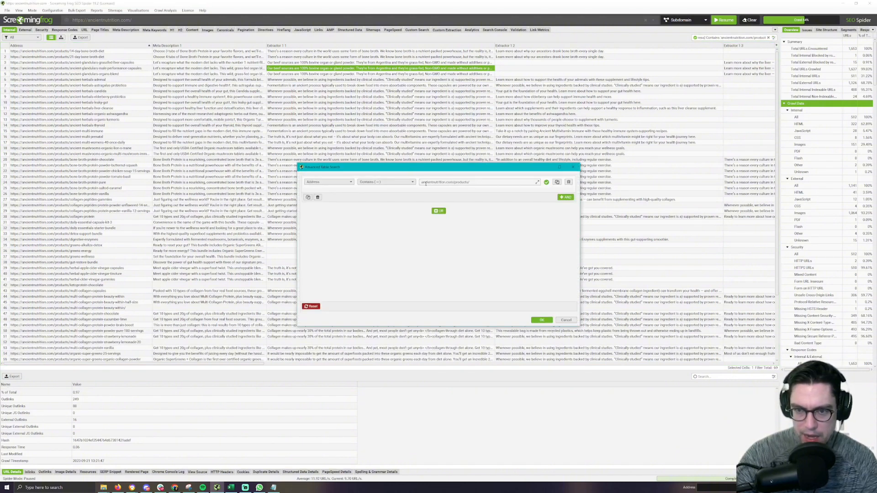
pyautogui.moveTo(422, 183); pyautogui.dragTo(456, 183)
pyautogui.click(463, 183)
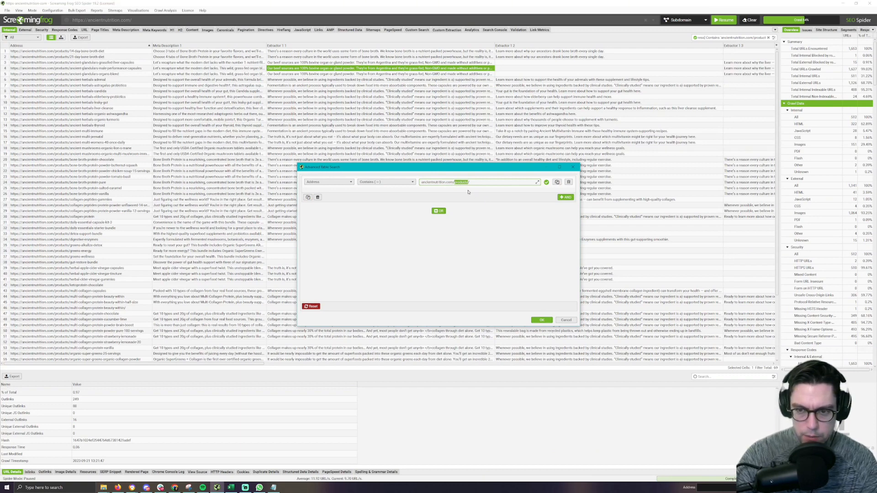
pyautogui.moveTo(468, 182); pyautogui.dragTo(418, 183)
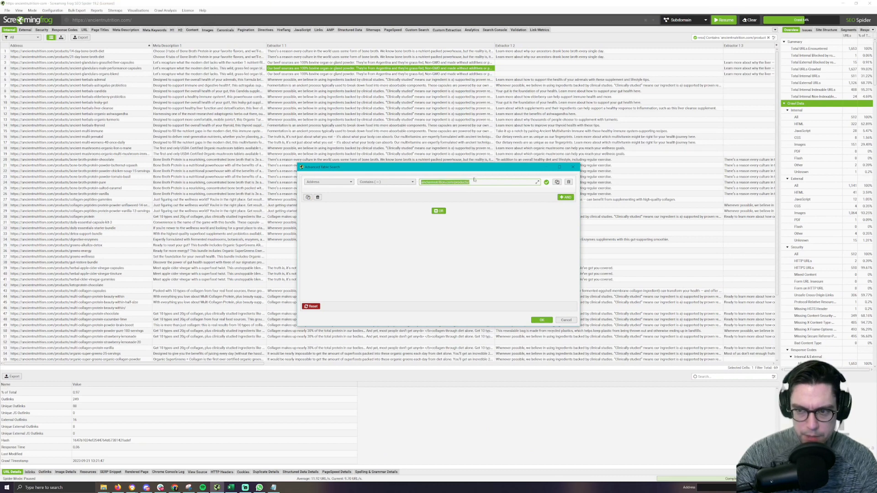
pyautogui.click(377, 182)
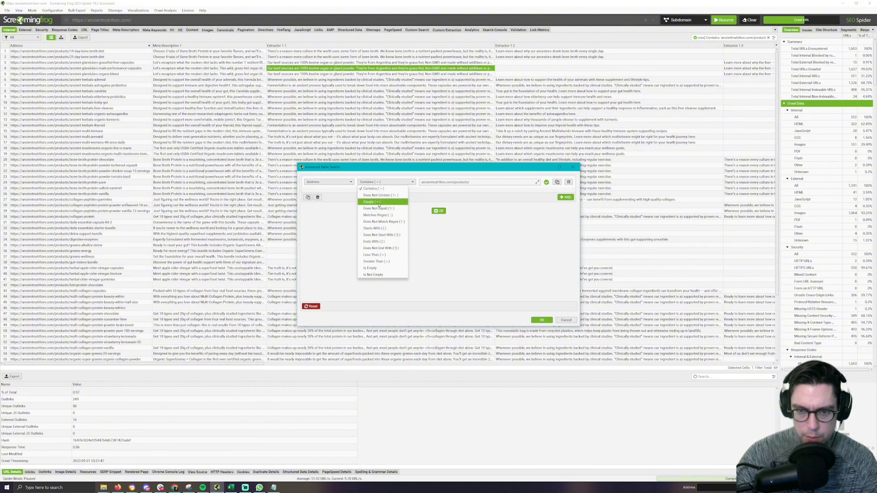
pyautogui.click(519, 198)
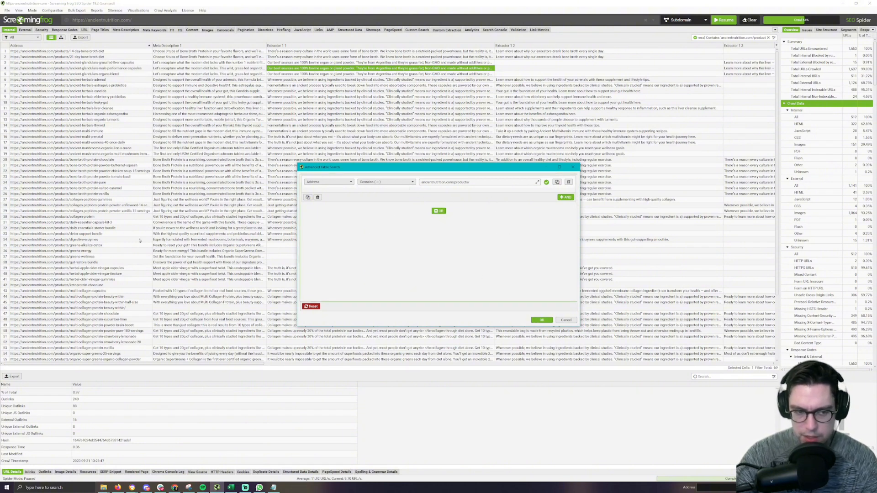
pyautogui.click(573, 167)
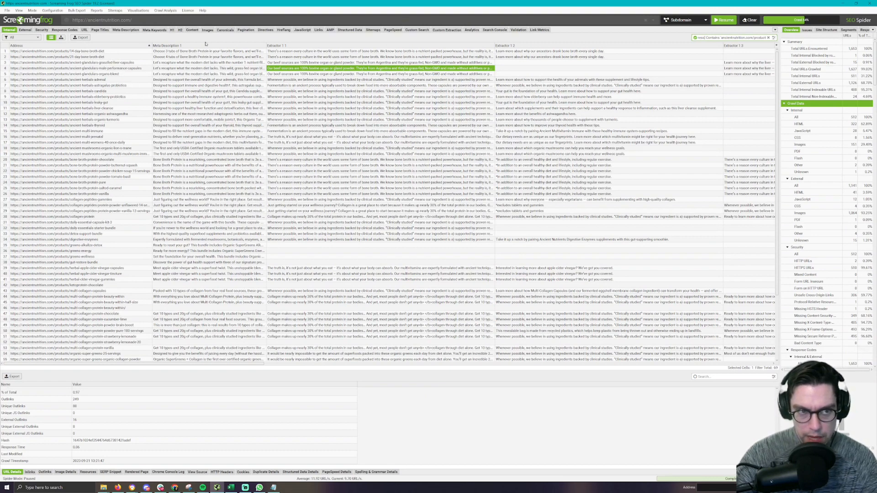
# Review which columns can be shown in the crawl results table and check the Extractor 1 2 cells
pyautogui.click(777, 46)
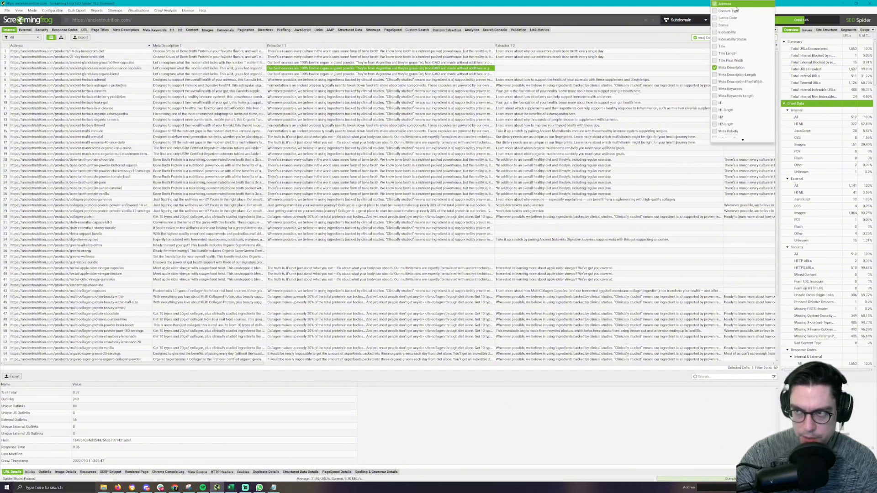
pyautogui.scroll(-5, 740, 68)
pyautogui.click(588, 108)
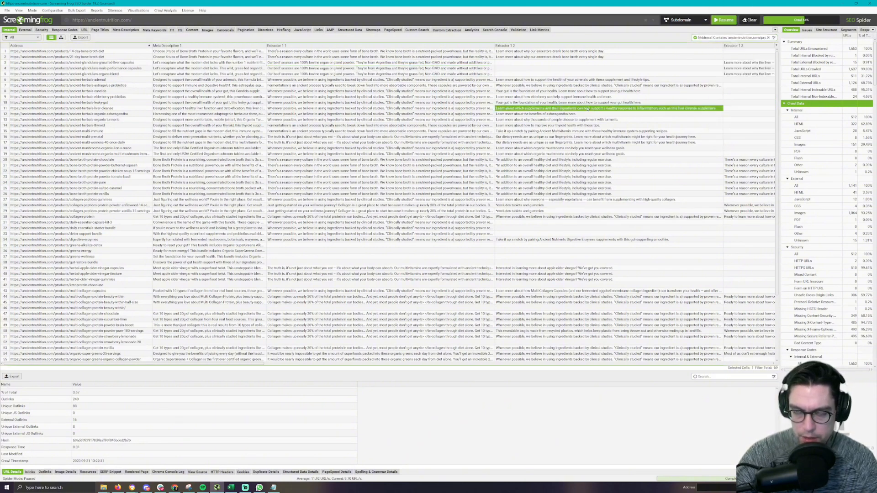
pyautogui.click(580, 69)
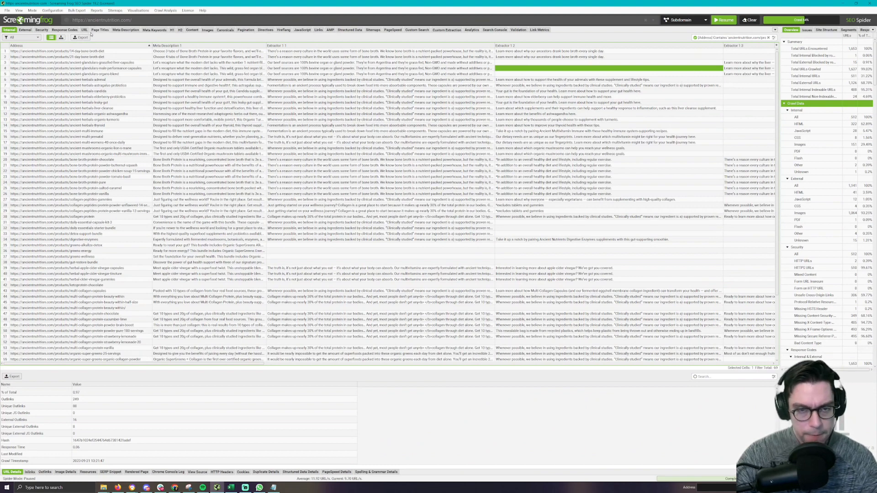
# Switch to the GPT Sheets spreadsheet in Chrome and view the Address column on "Option 2 - Writing New Product Descriptions"
pyautogui.hotkey('alt', 'Tab')
pyautogui.hotkey('ctrl', 'shift', 'Tab')
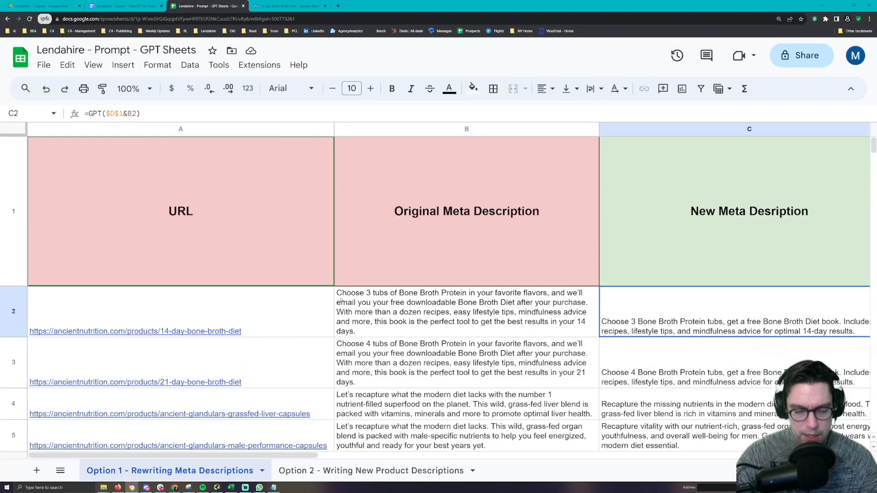
pyautogui.click(350, 471)
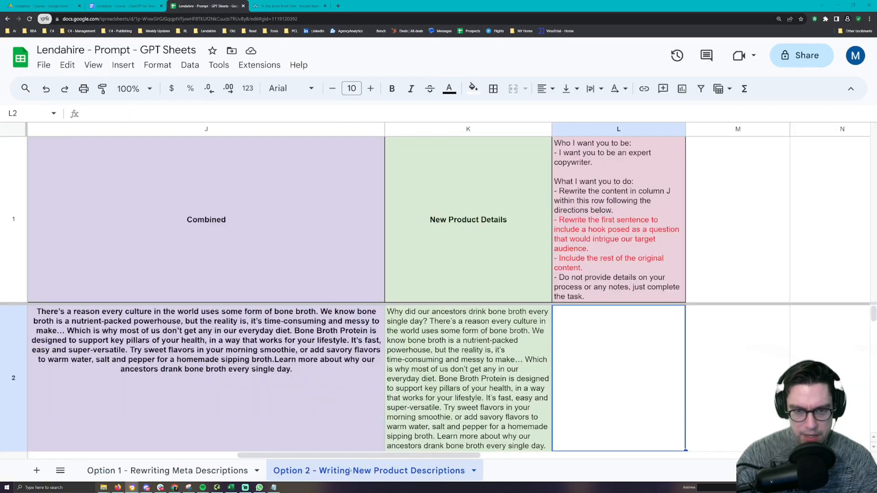
pyautogui.moveTo(448, 456); pyautogui.dragTo(238, 456)
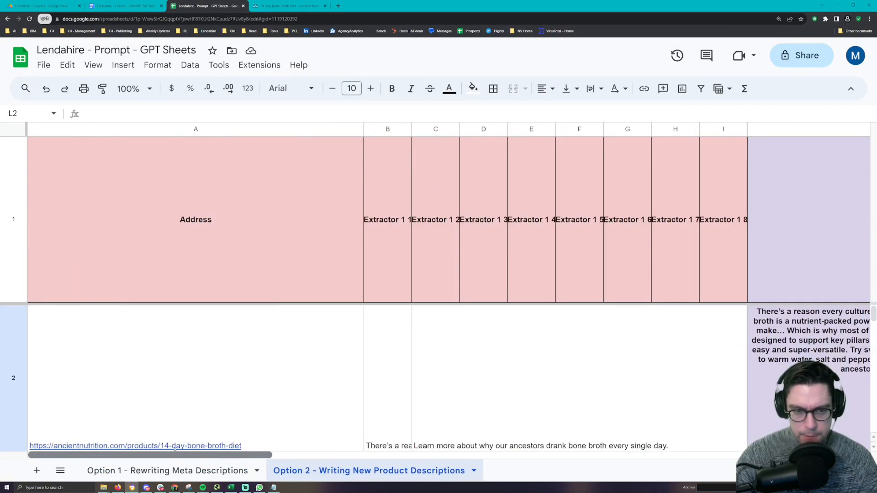
pyautogui.click(213, 232)
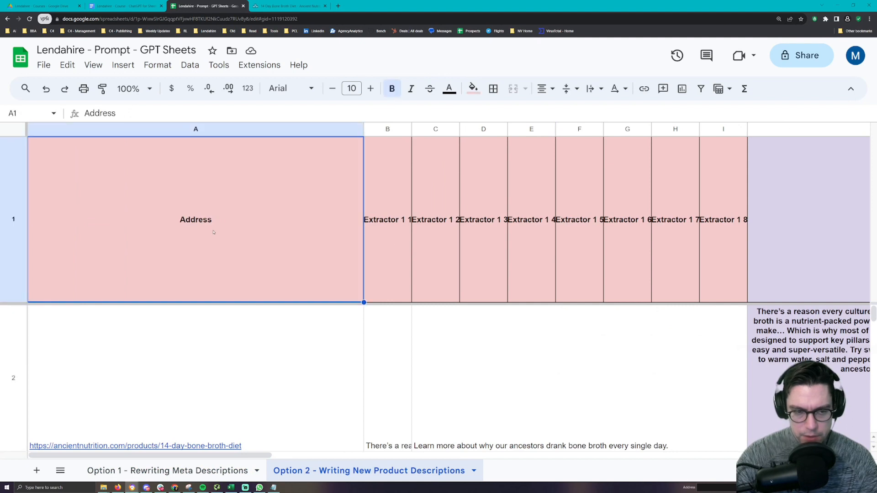
# Go through the extractor header cells in row 1, ending at Extractor 1 8
pyautogui.click(407, 241)
pyautogui.press('Right')
pyautogui.press('Right')
pyautogui.press('Right')
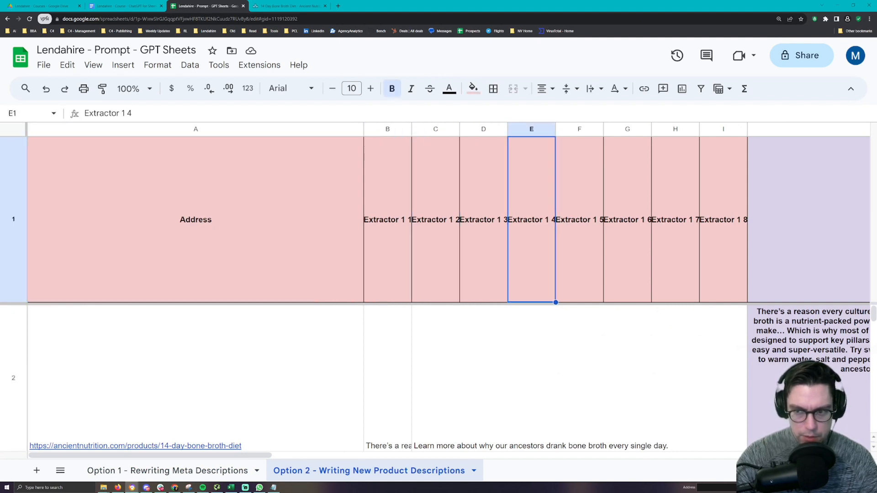
pyautogui.press('Right')
pyautogui.press('Right')
pyautogui.press('Right')
pyautogui.press('Right')
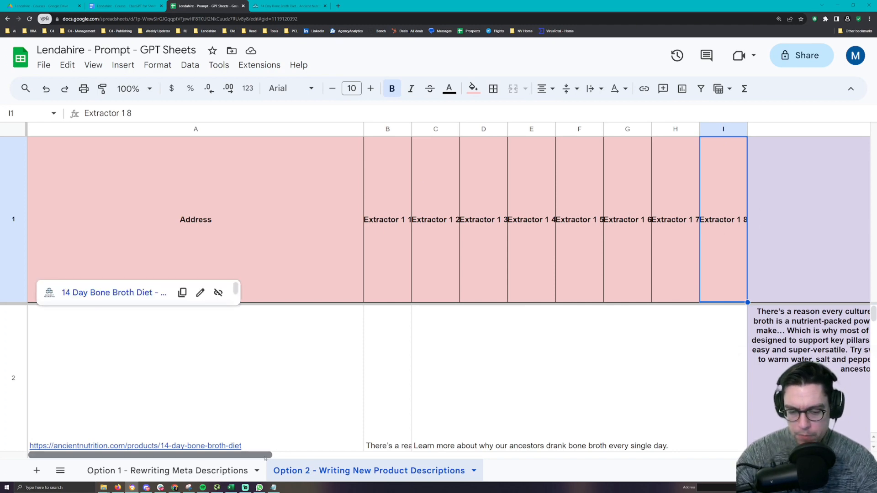
# Examine the Combined and New Product Details columns beside the rewriting prompt
pyautogui.moveTo(265, 455); pyautogui.dragTo(401, 455)
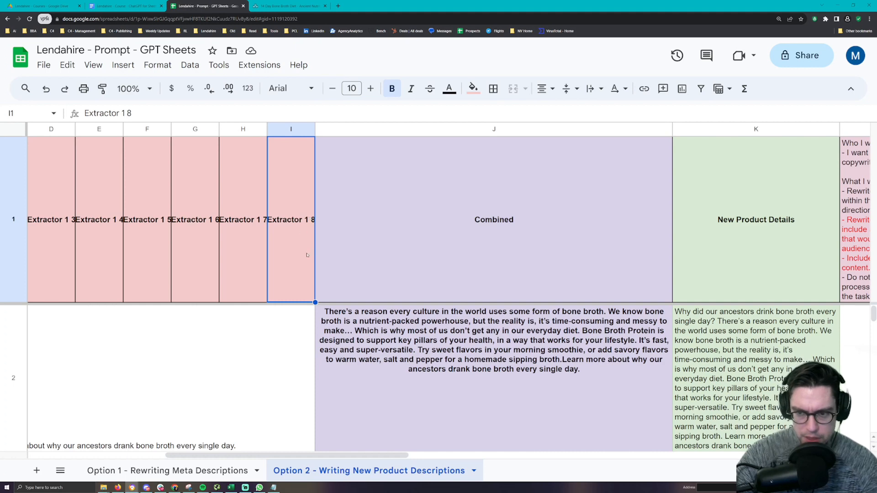
pyautogui.click(516, 207)
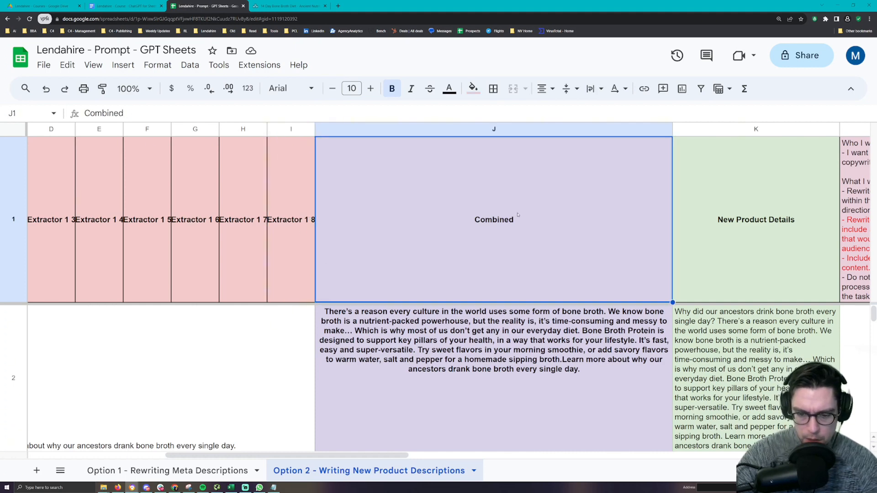
pyautogui.hscroll(5, 517, 215)
pyautogui.click(492, 234)
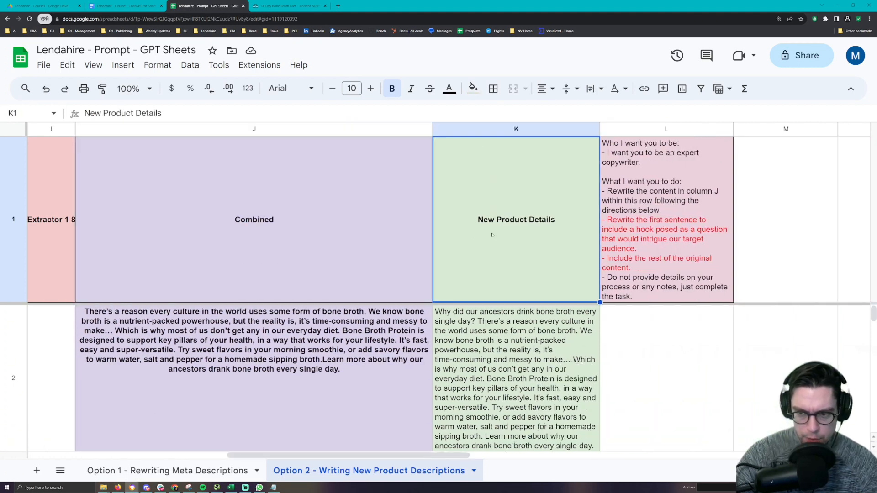
# Examine the rewriting prompt in L1 and the product address and extractor cells in row 2
pyautogui.click(663, 151)
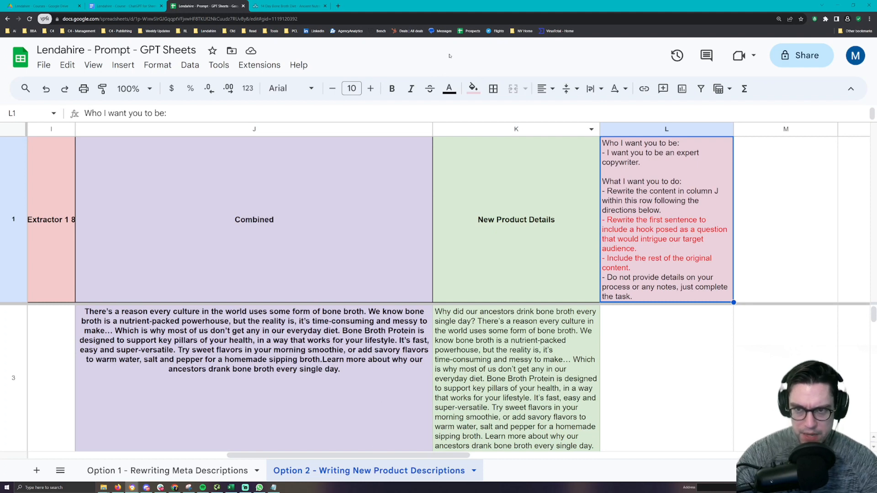
pyautogui.hotkey('ctrl', '-')
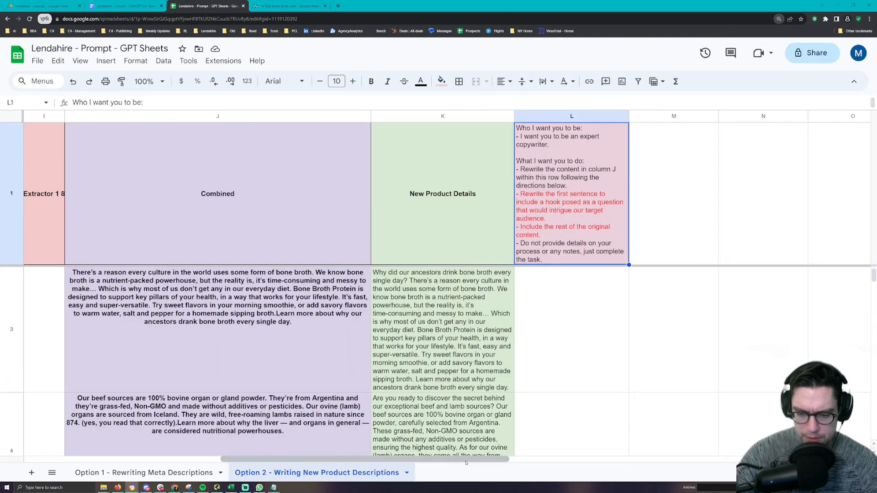
pyautogui.moveTo(466, 460); pyautogui.dragTo(270, 460)
pyautogui.scroll(-1, 260, 308)
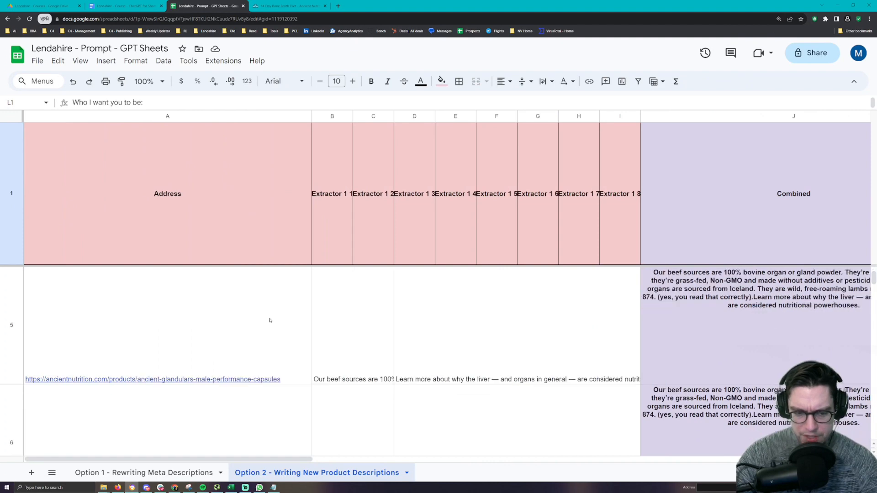
pyautogui.scroll(1, 261, 307)
pyautogui.click(234, 286)
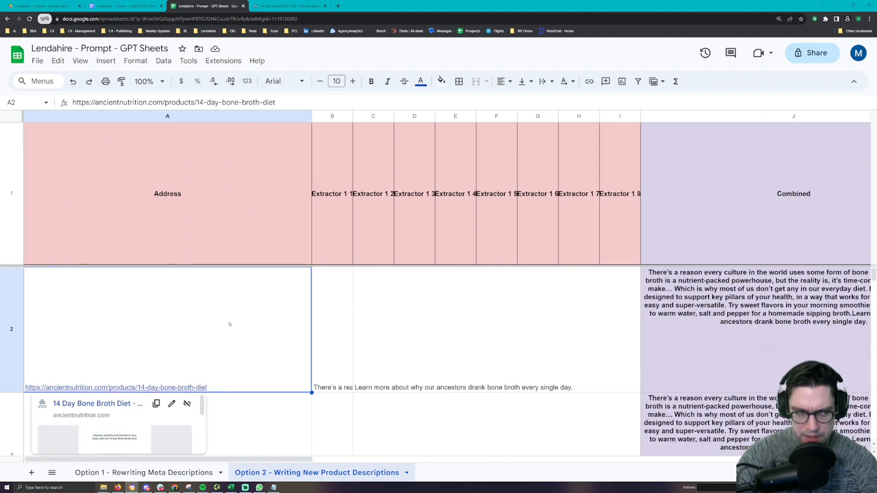
pyautogui.click(332, 372)
pyautogui.click(369, 368)
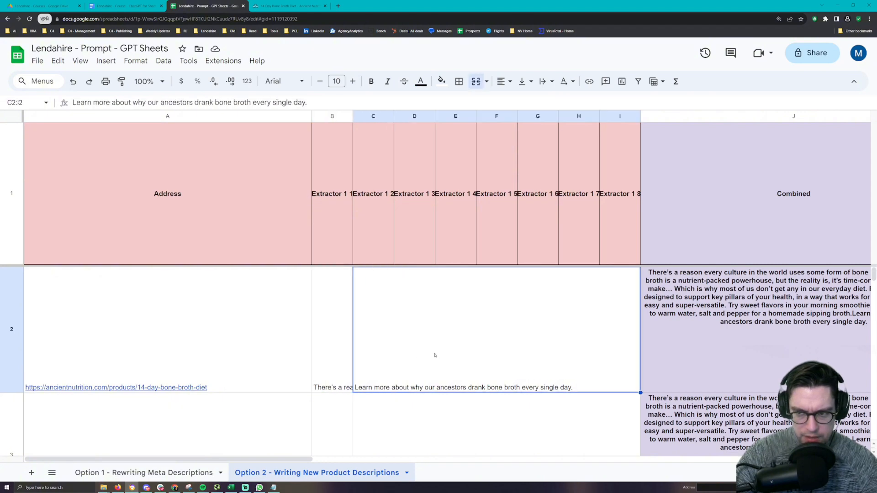
# Inspect the formula in J2 that joins cells B2 through I2 for the Combined column, leaving it unedited
pyautogui.moveTo(263, 461); pyautogui.dragTo(393, 457)
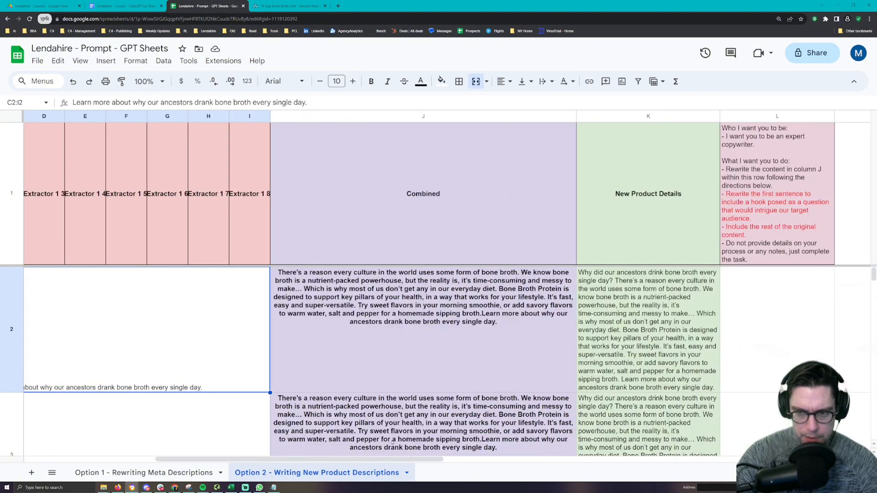
pyautogui.click(441, 309)
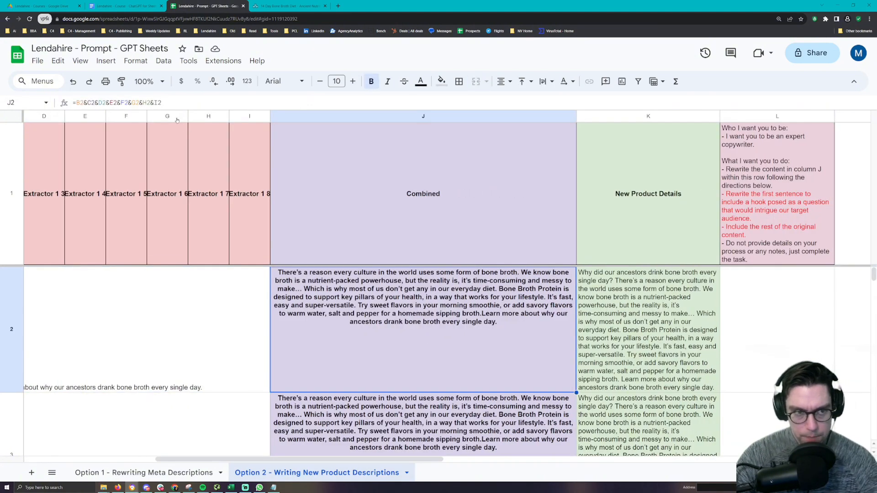
pyautogui.tripleClick(163, 104)
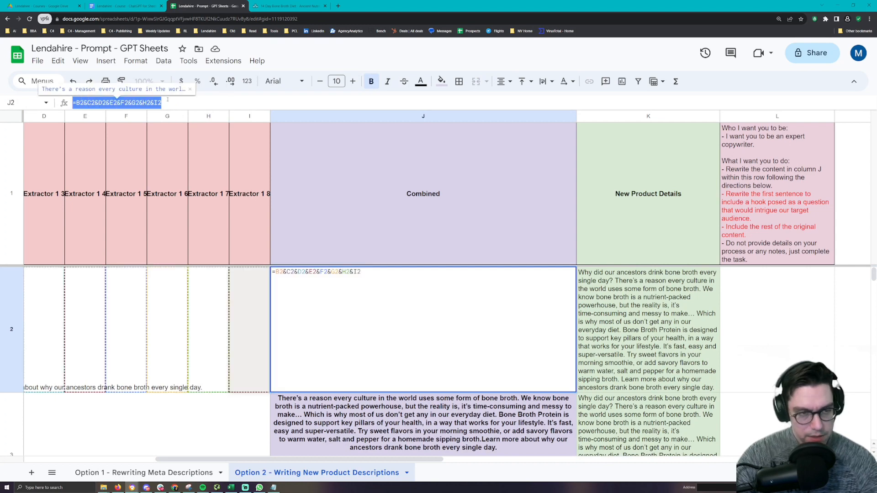
pyautogui.click(129, 102)
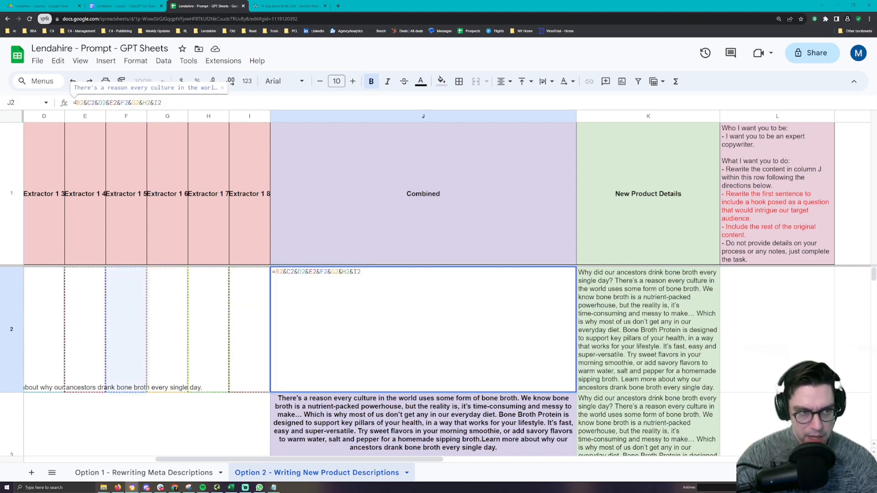
pyautogui.click(78, 103)
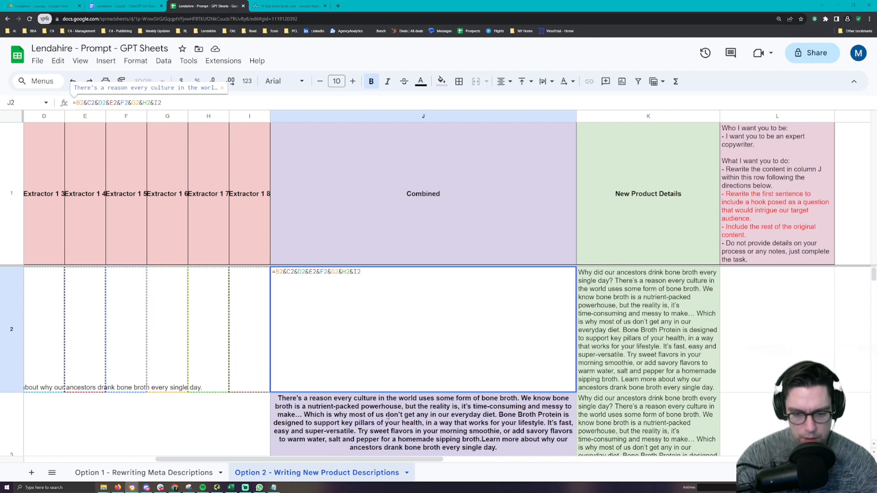
pyautogui.press('Return')
pyautogui.click(387, 337)
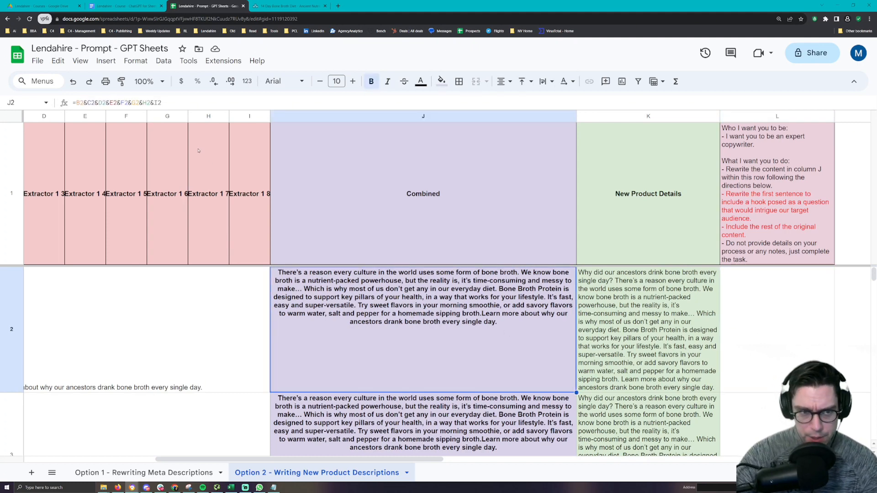
pyautogui.moveTo(132, 102); pyautogui.dragTo(168, 100)
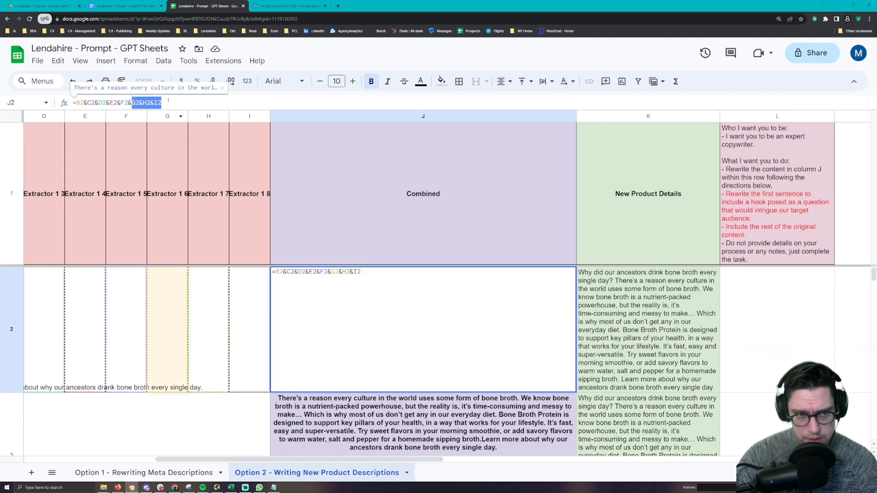
pyautogui.click(136, 102)
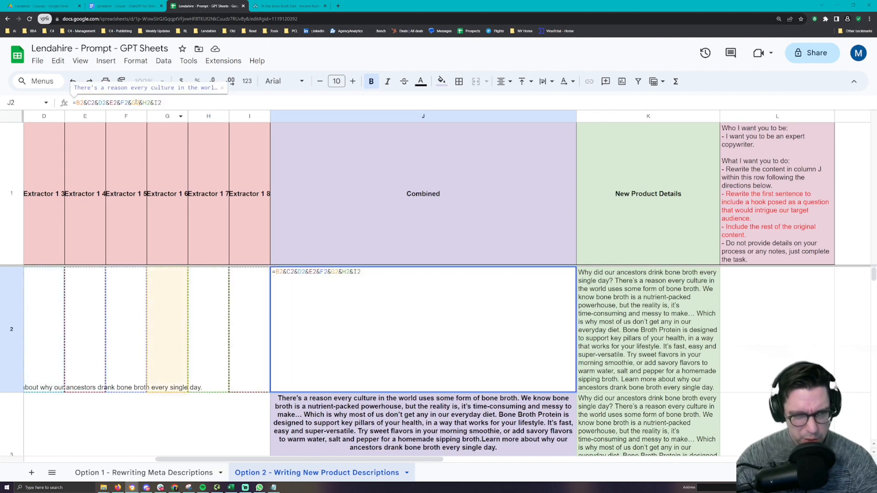
pyautogui.moveTo(169, 103); pyautogui.dragTo(71, 102)
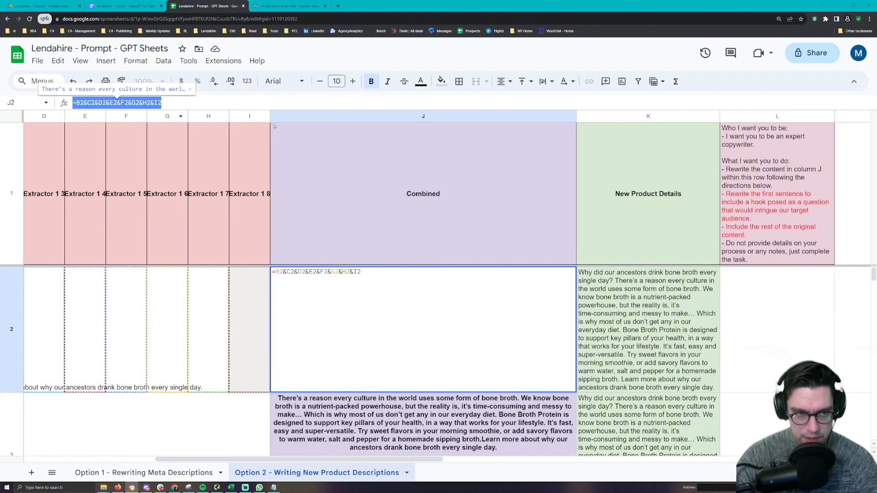
pyautogui.press('Escape')
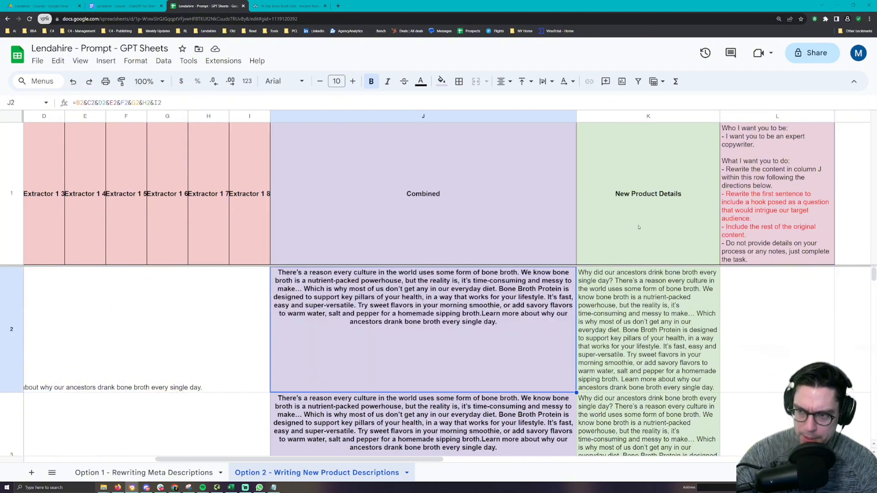
# Inspect the GPT formula in K2 and the prompt and content cells it references
pyautogui.click(632, 330)
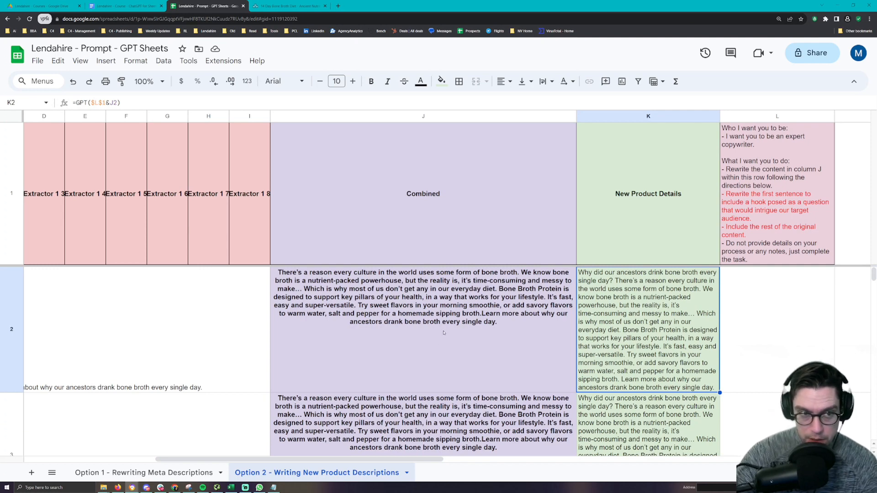
pyautogui.click(102, 103)
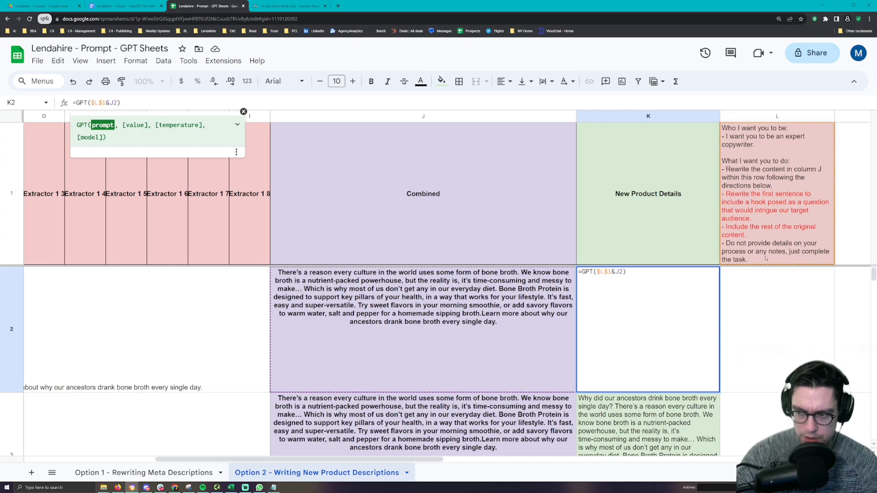
pyautogui.click(785, 332)
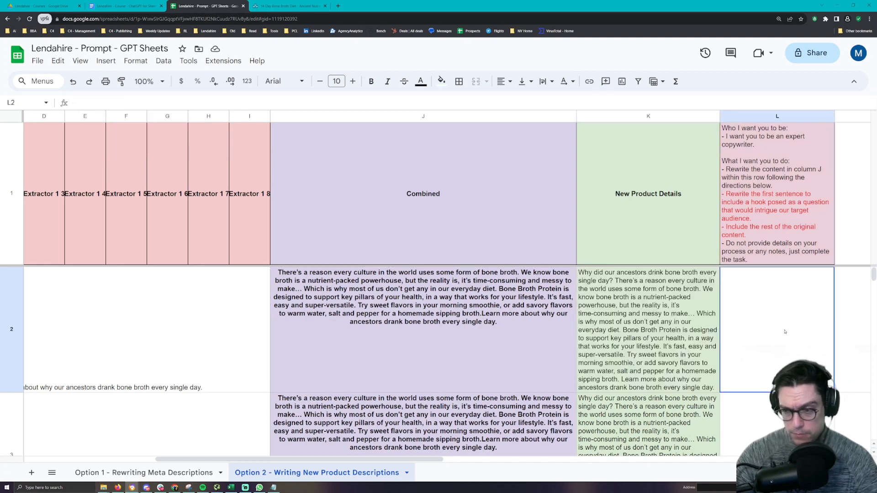
# Clear the New Product Details cell K2 and put the formula =GPT($L$1&J2) back in it
pyautogui.doubleClick(638, 302)
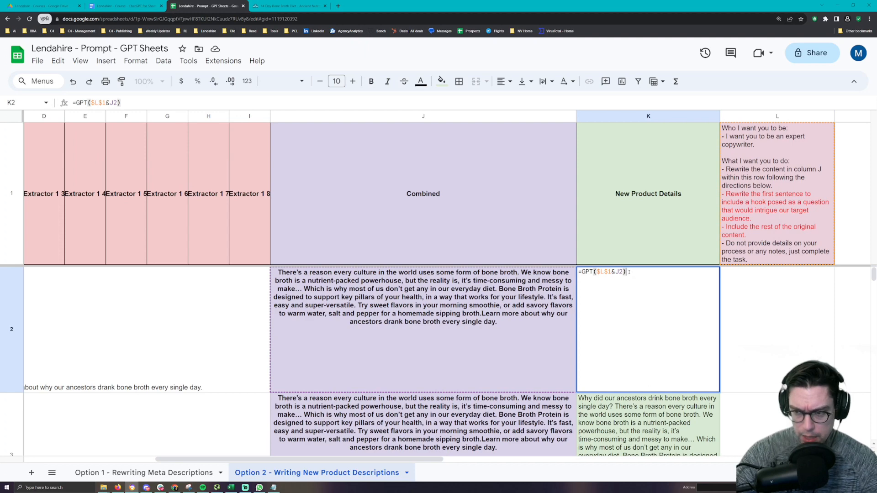
pyautogui.moveTo(629, 272); pyautogui.dragTo(578, 272)
pyautogui.press('BackSpace')
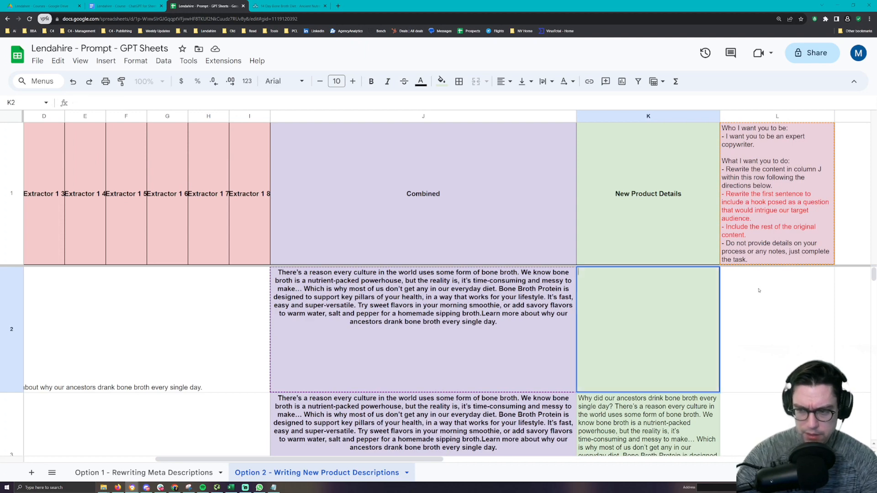
pyautogui.click(792, 280)
pyautogui.click(656, 294)
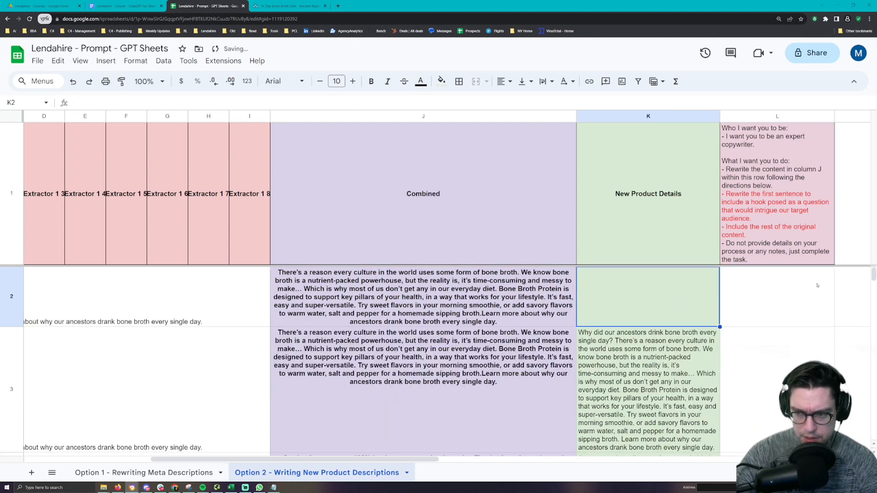
pyautogui.hotkey('ctrl', 'z')
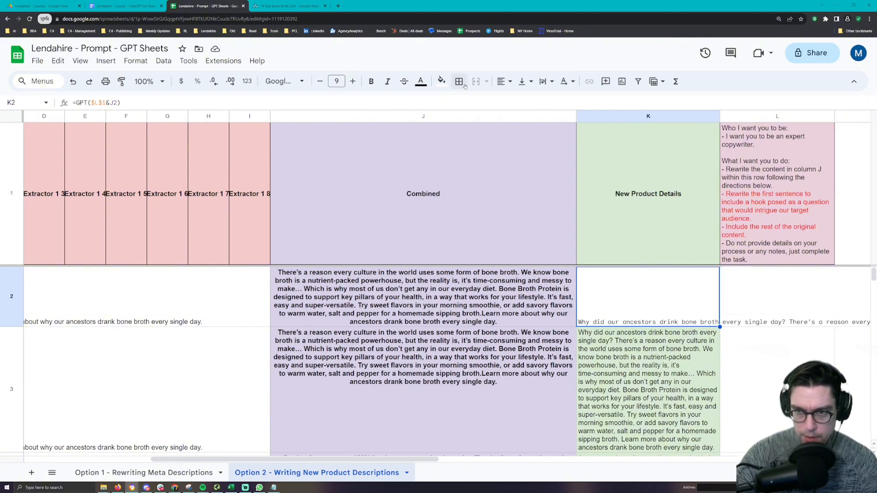
# Format K2 with wrapped text, a light green fill and the default font
pyautogui.click(544, 83)
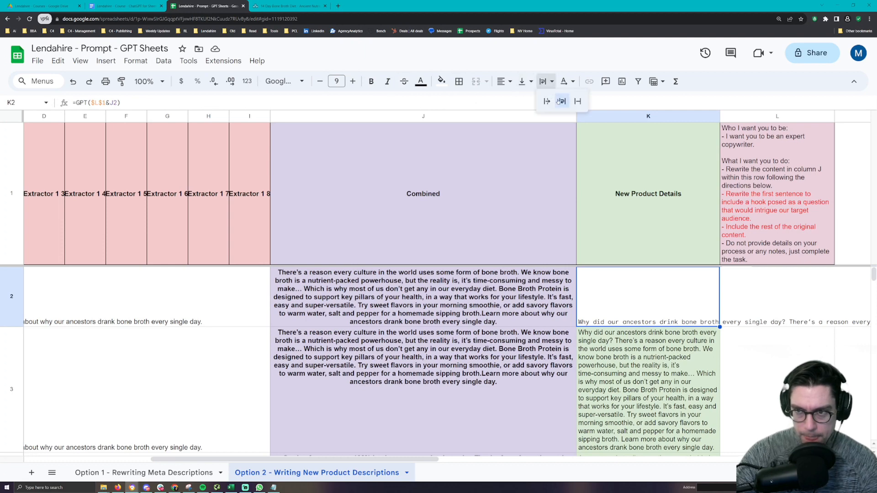
pyautogui.click(558, 98)
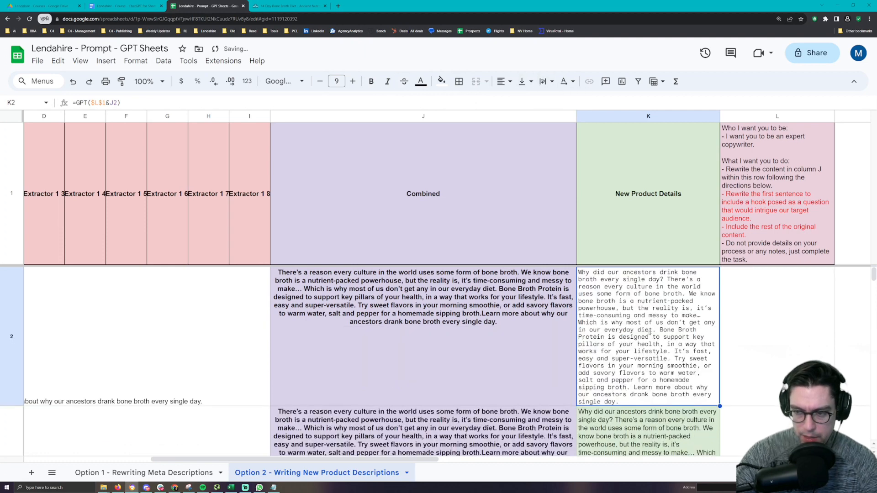
pyautogui.click(441, 83)
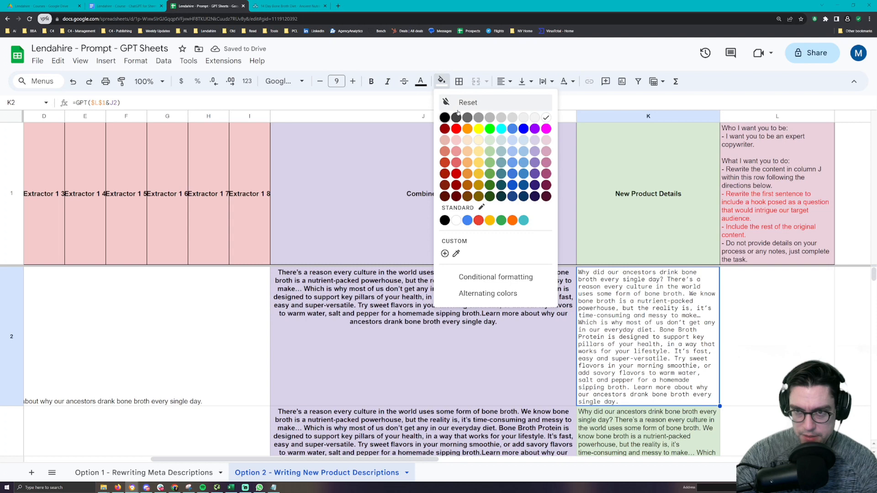
pyautogui.click(489, 141)
pyautogui.click(724, 328)
pyautogui.click(633, 290)
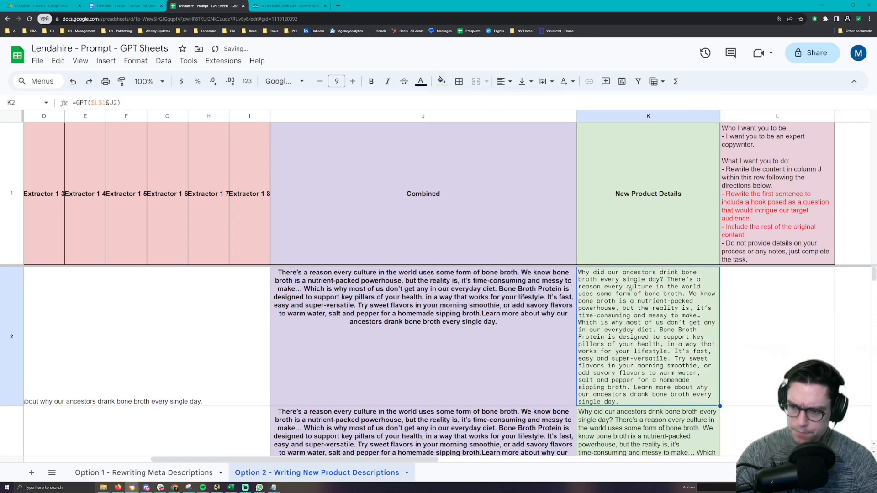
pyautogui.click(284, 81)
pyautogui.click(299, 141)
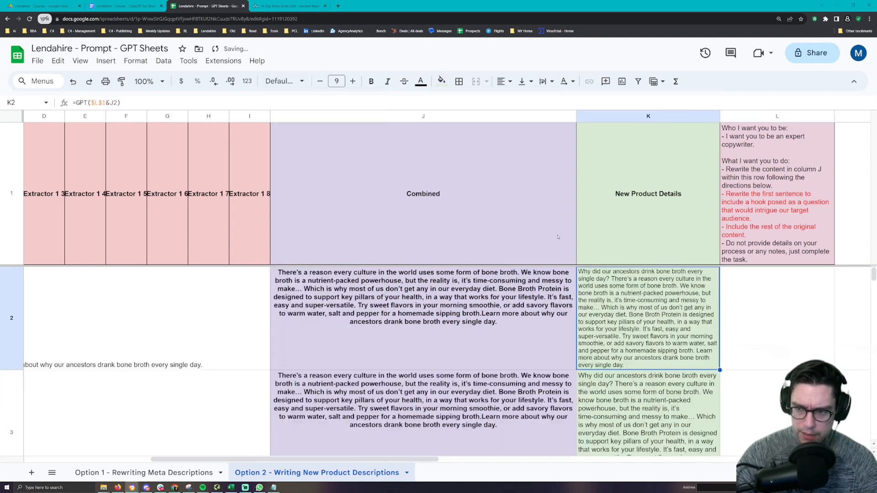
# Compare the combined content in J2 and the prompt in L1 with the rewritten text in K2
pyautogui.click(306, 274)
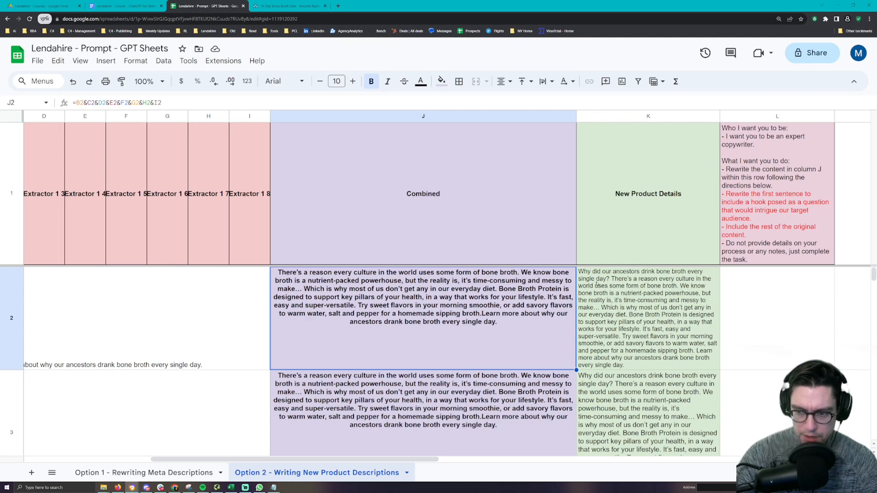
pyautogui.click(751, 203)
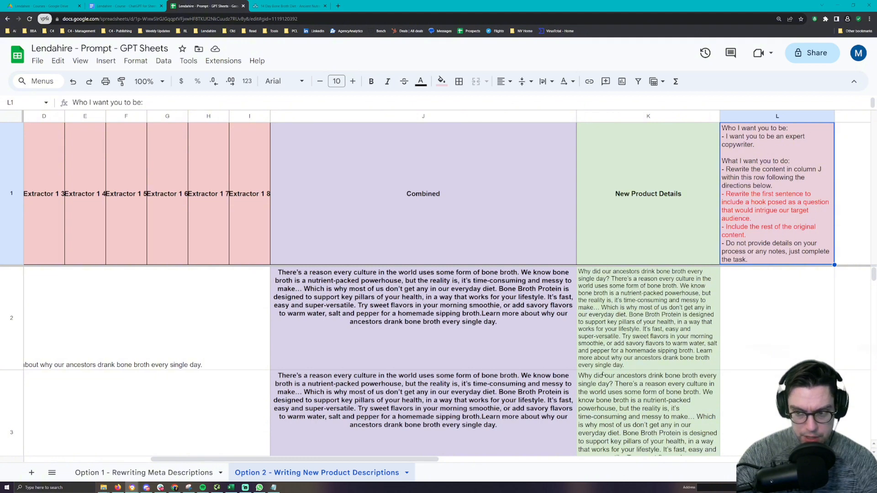
pyautogui.click(640, 324)
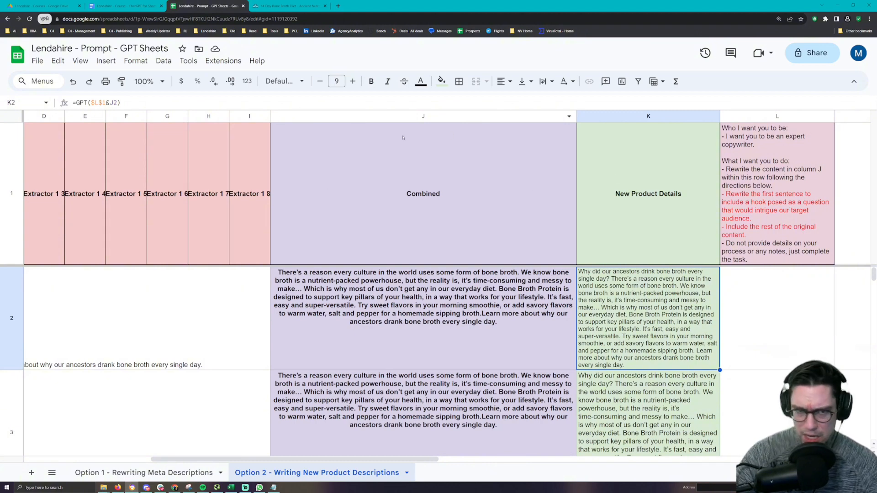
# Locate the GPT for Sheets and Docs add-on among the spreadsheet's extensions
pyautogui.click(220, 61)
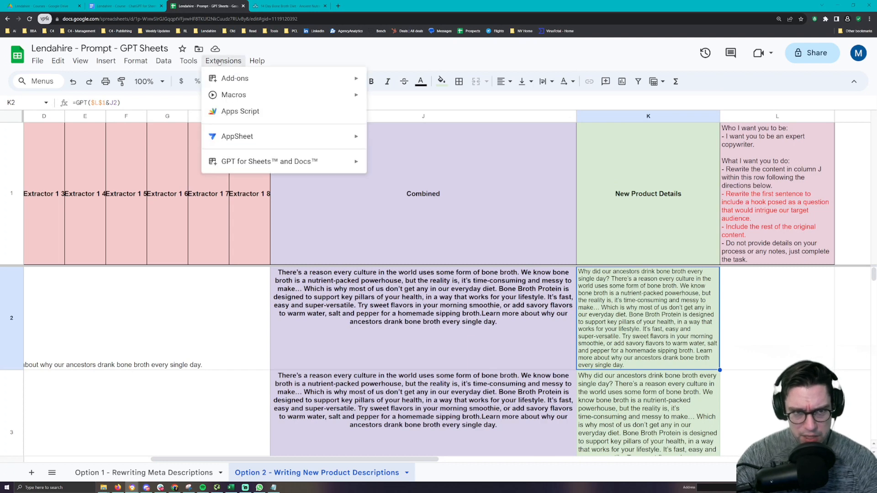
pyautogui.moveTo(269, 164)
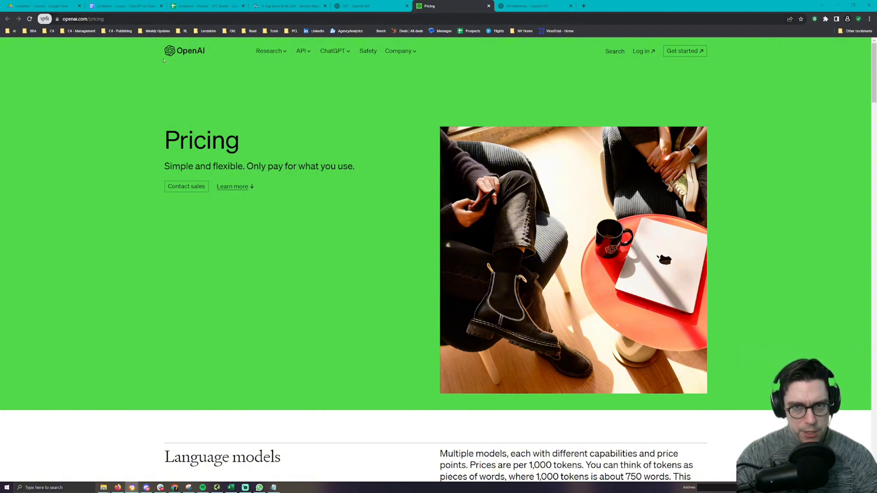
# Review the per-token prices of the language models on OpenAI's pricing page and glance at the Completions API reference
pyautogui.scroll(-20, 244, 202)
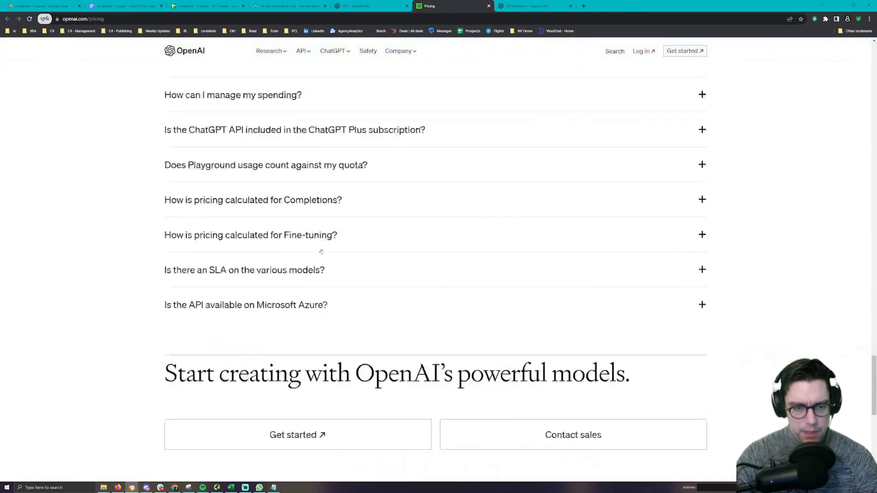
pyautogui.scroll(1, 294, 392)
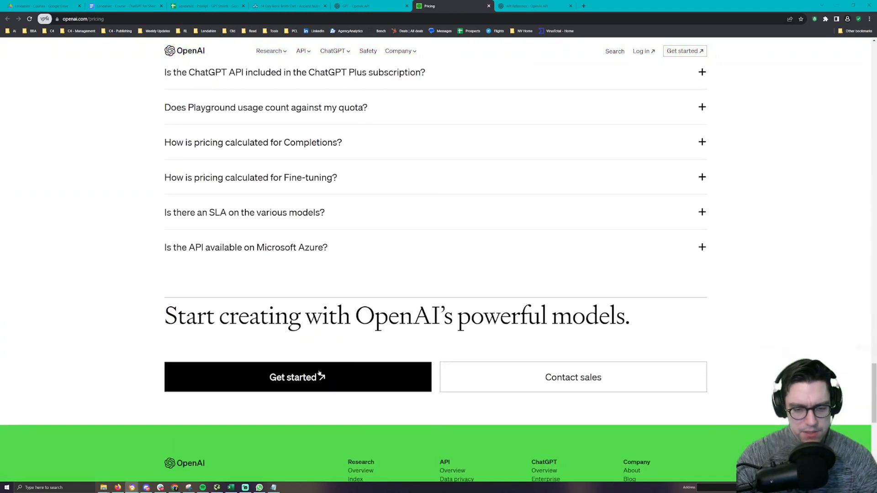
pyautogui.scroll(1, 357, 228)
pyautogui.scroll(20, 357, 228)
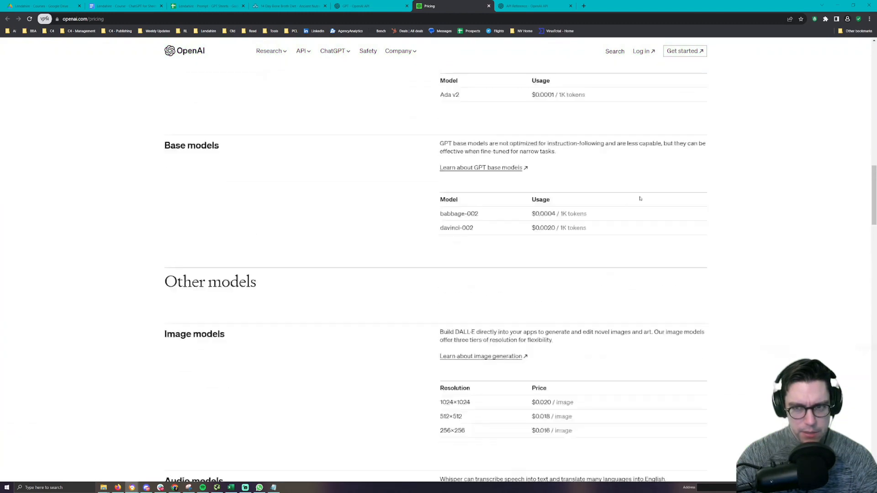
pyautogui.scroll(-7, 479, 119)
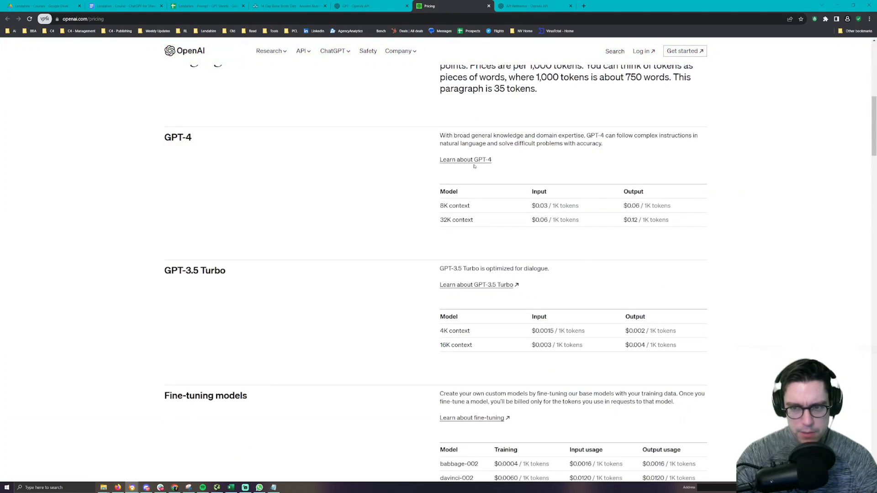
pyautogui.scroll(8, 474, 166)
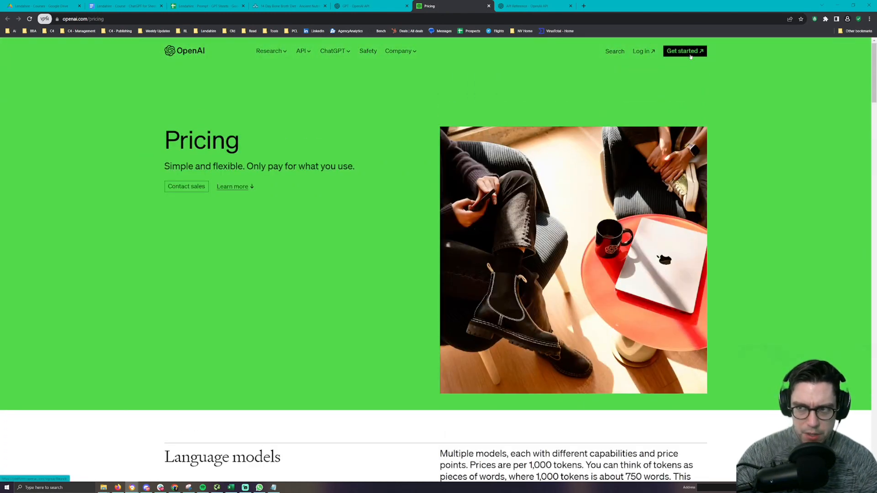
pyautogui.click(516, 6)
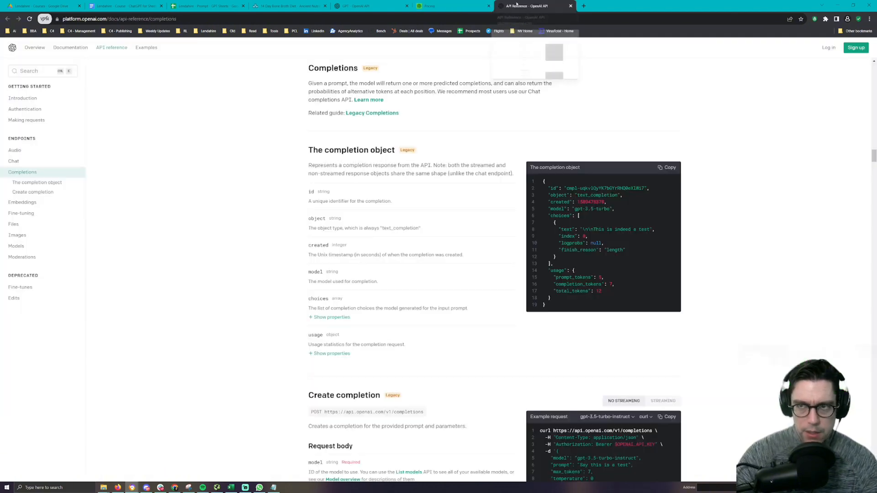
pyautogui.click(451, 3)
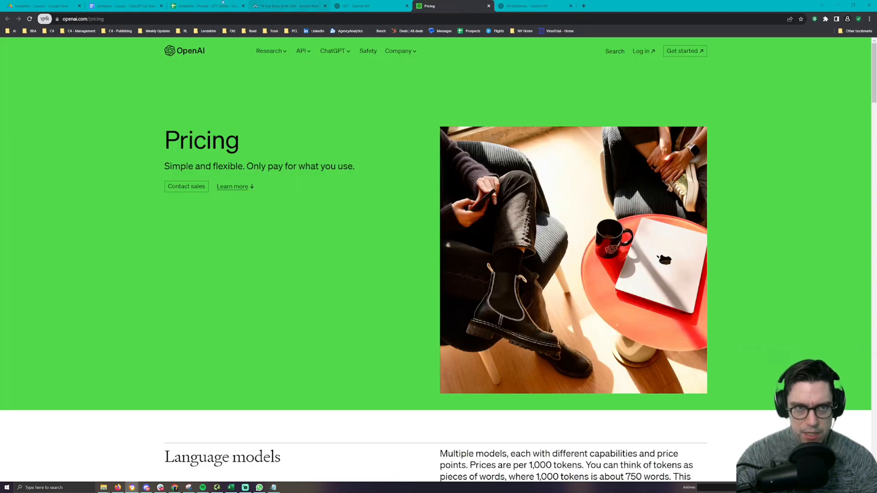
# Return to the GPT Sheets spreadsheet and look over its available extensions
pyautogui.click(208, 5)
pyautogui.click(223, 61)
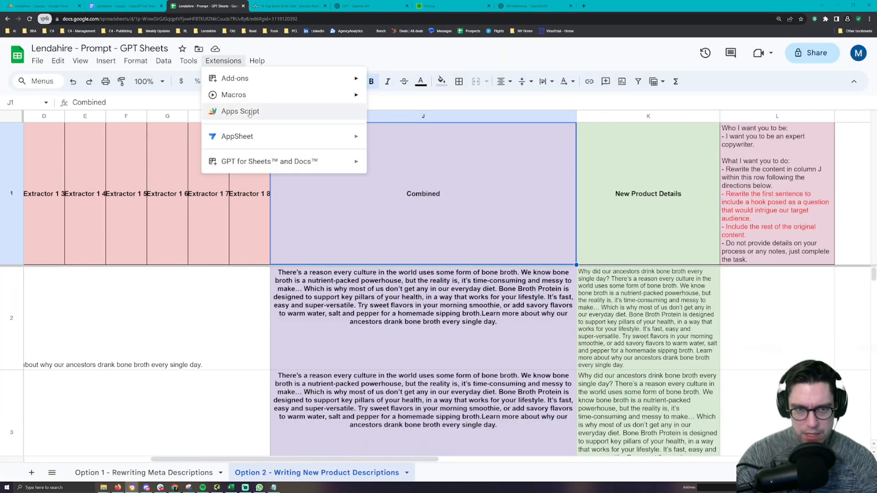
pyautogui.click(477, 188)
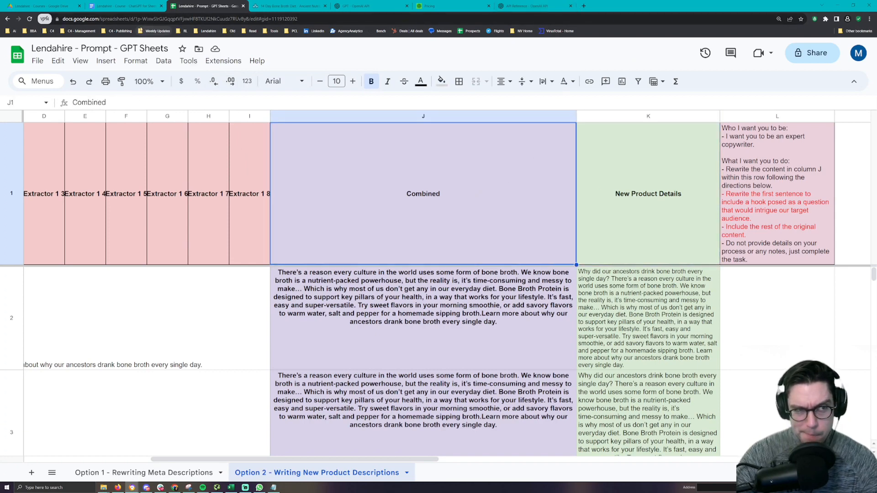
# Review the workflow steps and the meta description and product content prompts in the ChatGPT for Sheets course document
pyautogui.hotkey('alt', 'Tab')
pyautogui.click(134, 6)
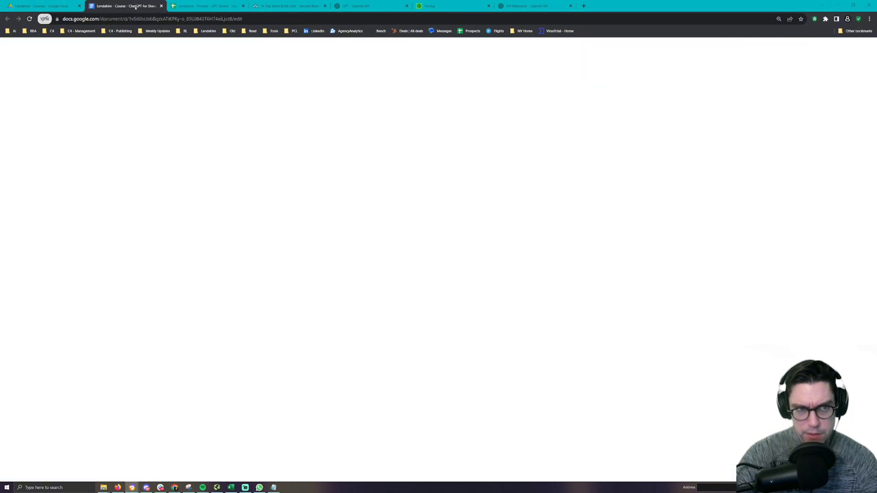
pyautogui.scroll(-5, 430, 254)
pyautogui.scroll(2, 421, 237)
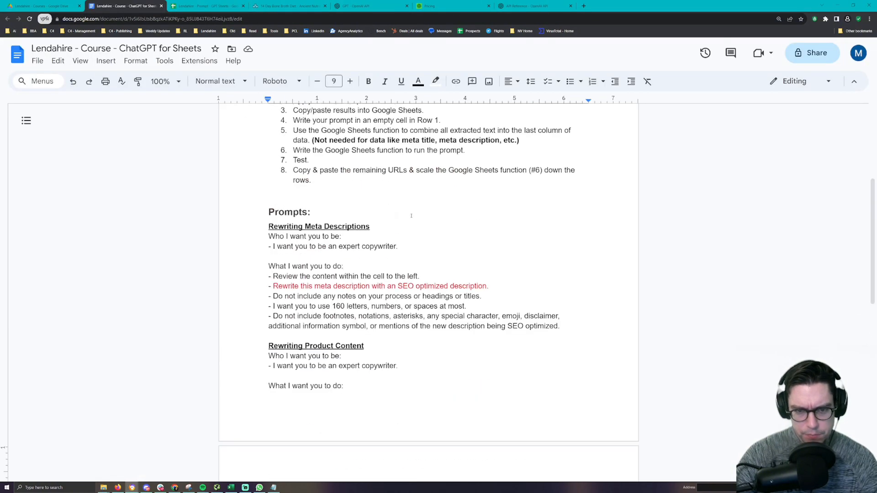
pyautogui.scroll(-5, 411, 218)
pyautogui.scroll(9, 354, 318)
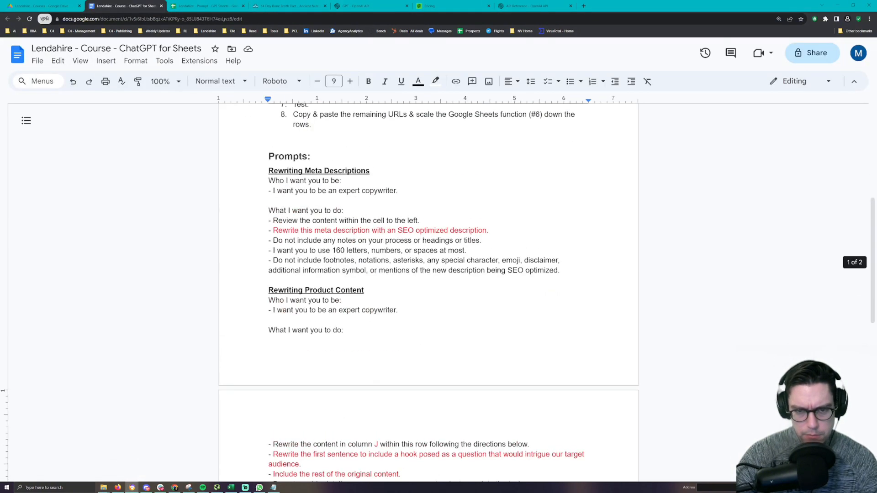
# In the spreadsheet's Option 1 - Rewriting Meta Descriptions sheet, compare the original meta description in B2 with the rewritten one in C2
pyautogui.click(201, 6)
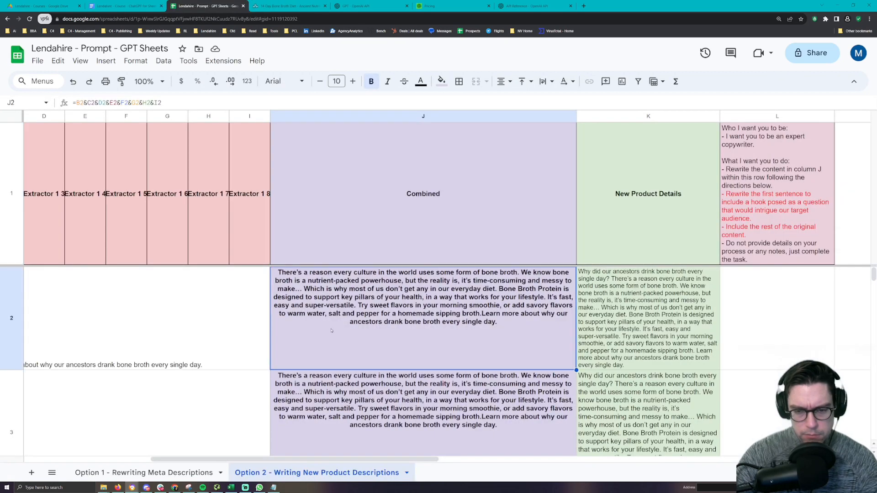
pyautogui.click(165, 475)
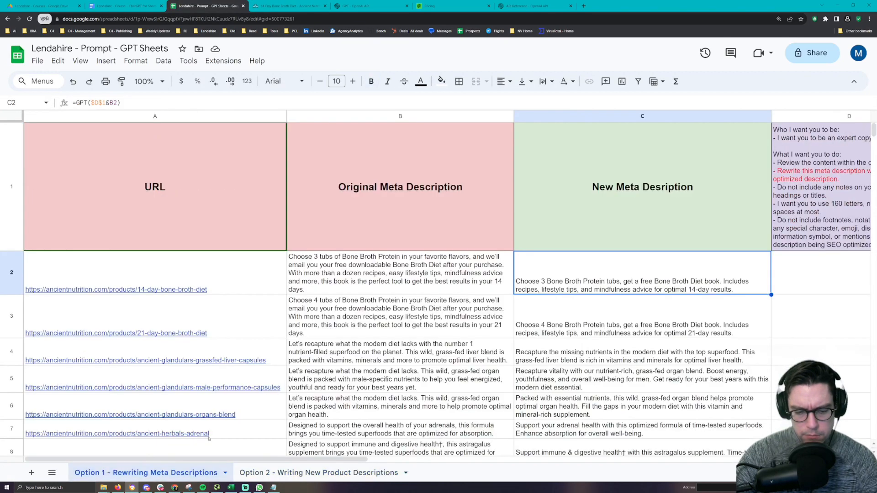
pyautogui.click(373, 274)
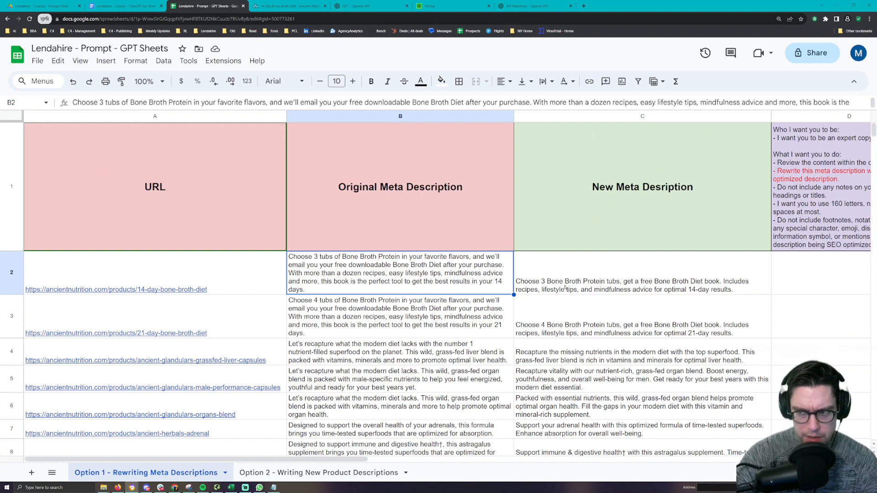
pyautogui.click(569, 284)
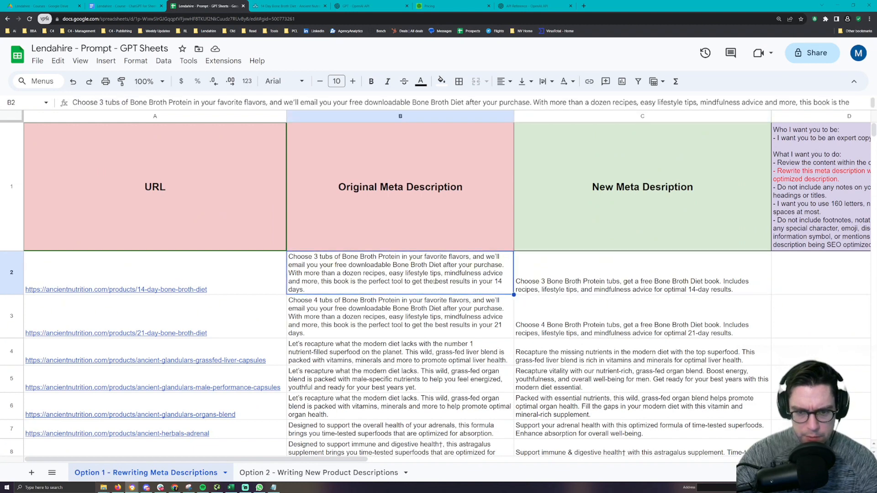
pyautogui.click(397, 285)
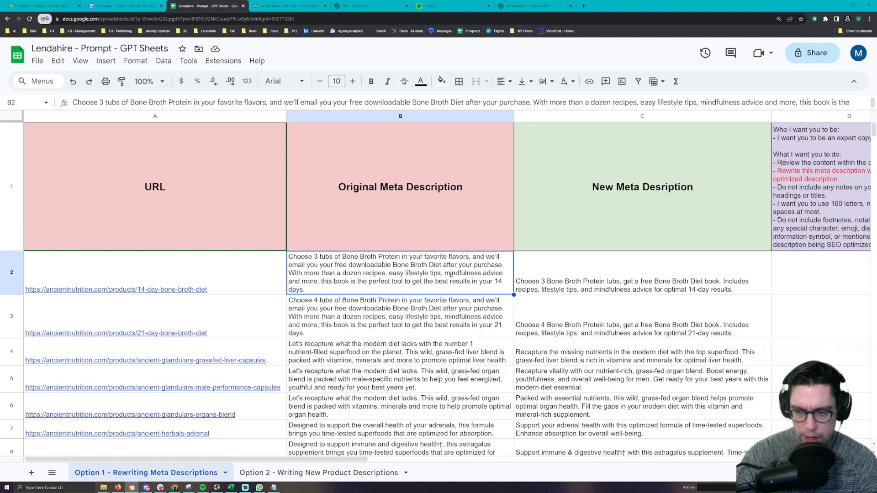
pyautogui.click(590, 275)
# Read the full rewriting prompt in D1 and check it against the descriptions in C2 and B2
pyautogui.click(805, 213)
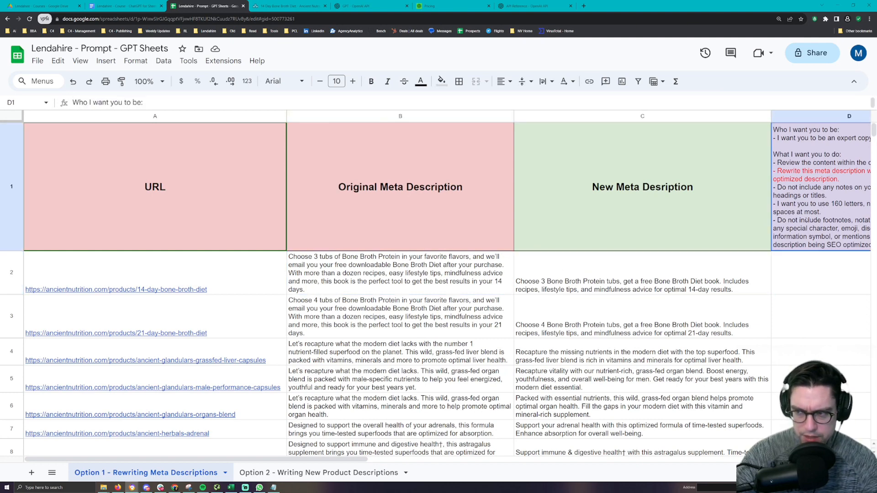
pyautogui.click(675, 276)
pyautogui.doubleClick(818, 196)
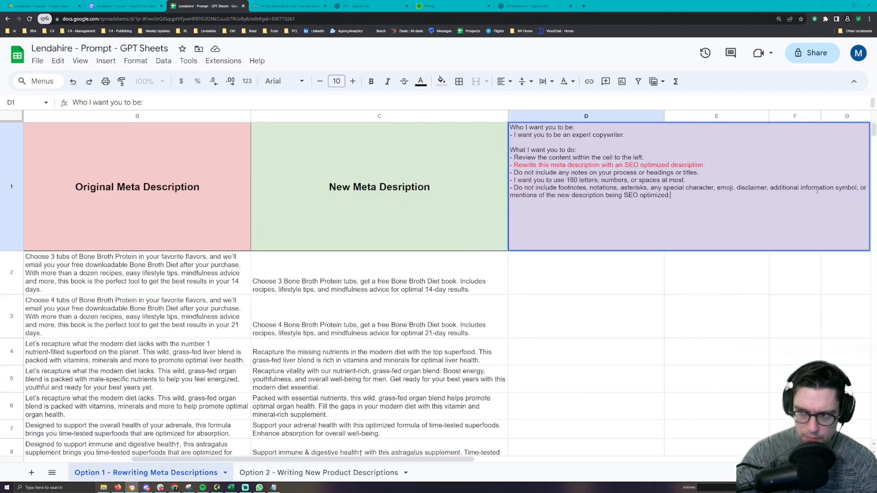
pyautogui.click(469, 282)
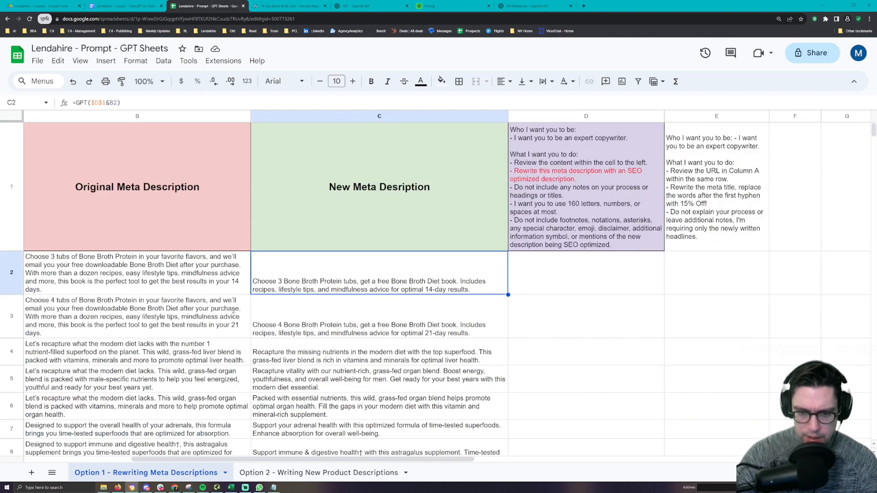
pyautogui.click(235, 282)
pyautogui.moveTo(462, 455); pyautogui.dragTo(358, 457)
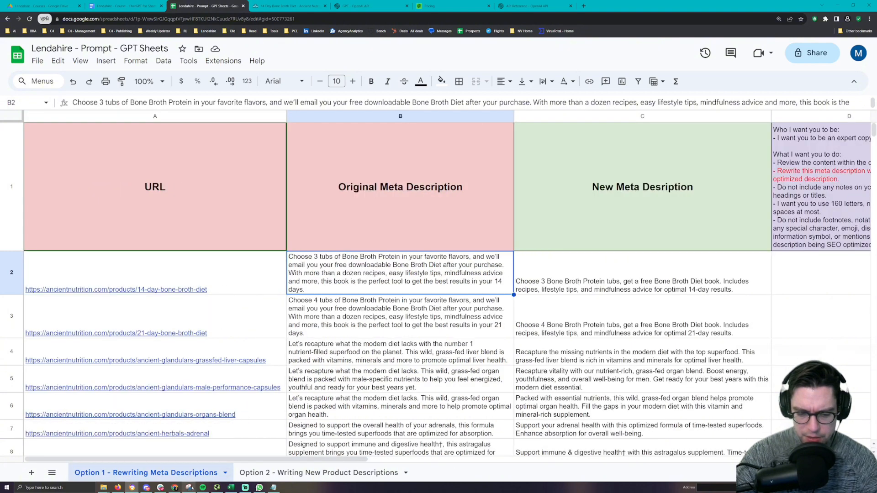
# Go back to the Option 2 - Writing New Product Descriptions sheet and select the Combined header in J1
pyautogui.click(322, 475)
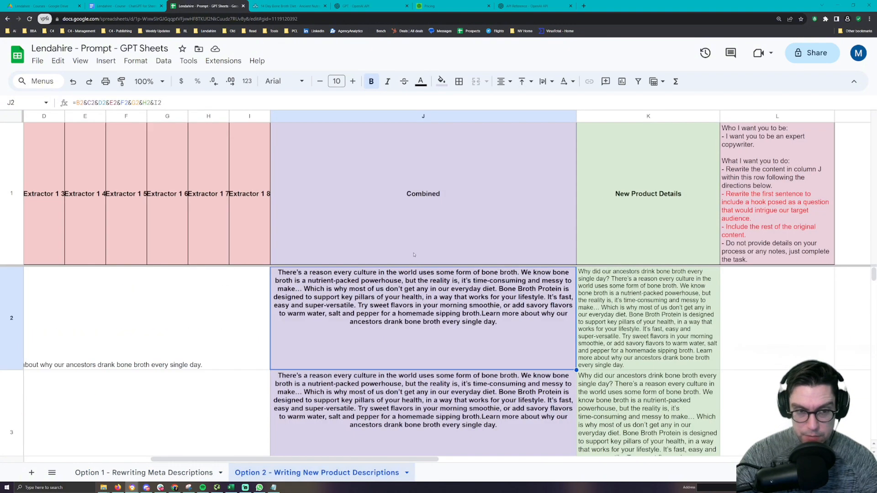
pyautogui.click(461, 225)
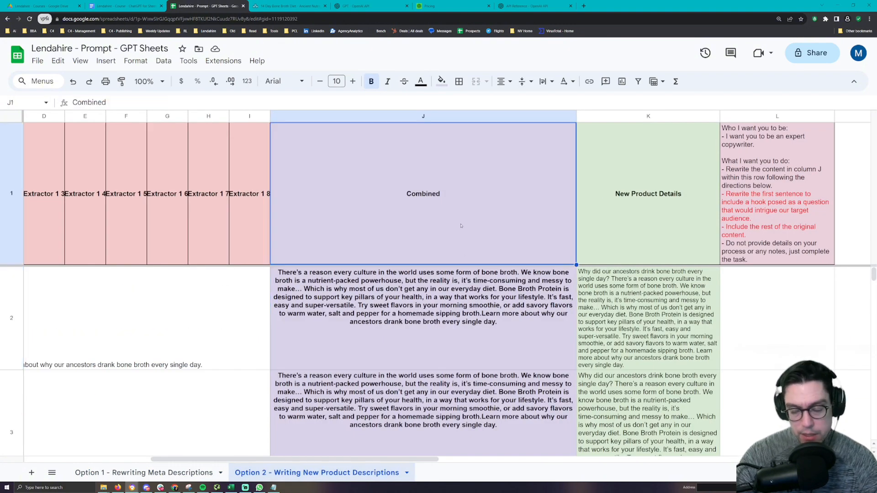